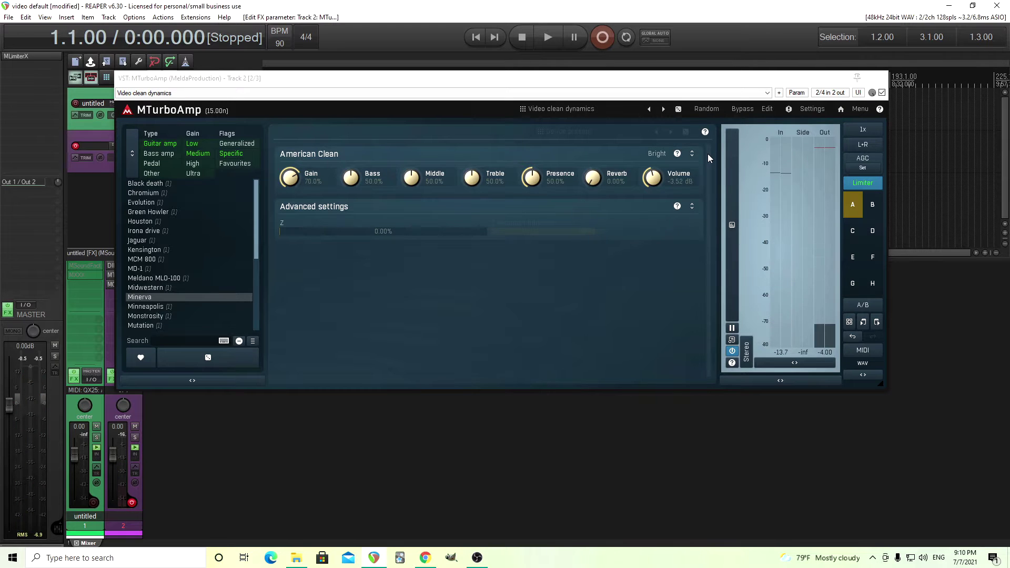
# Step: Open the amp's edit view and look through its Input EQ, Distortion and Output EQ sections
pyautogui.click(769, 113)
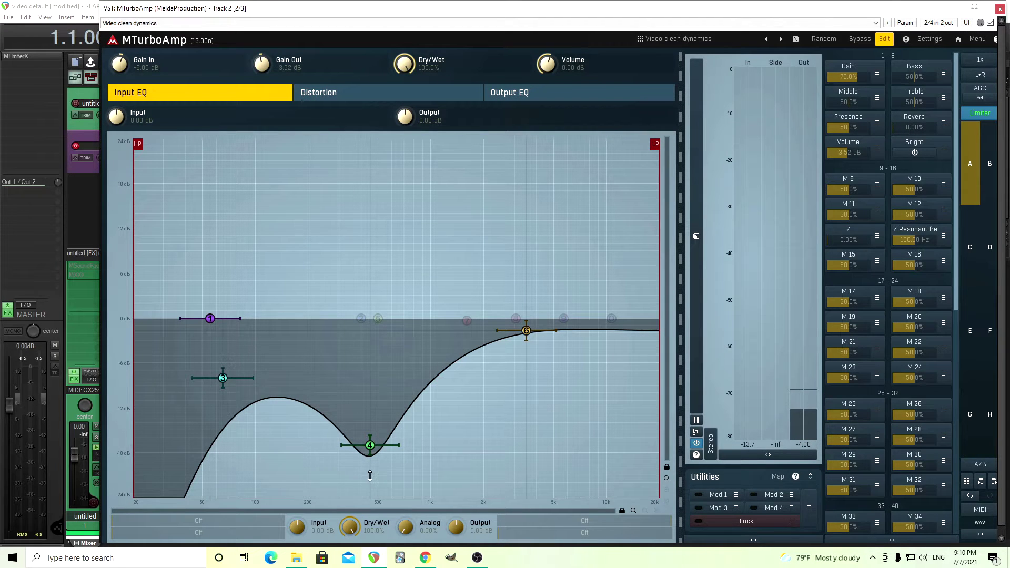
pyautogui.click(331, 95)
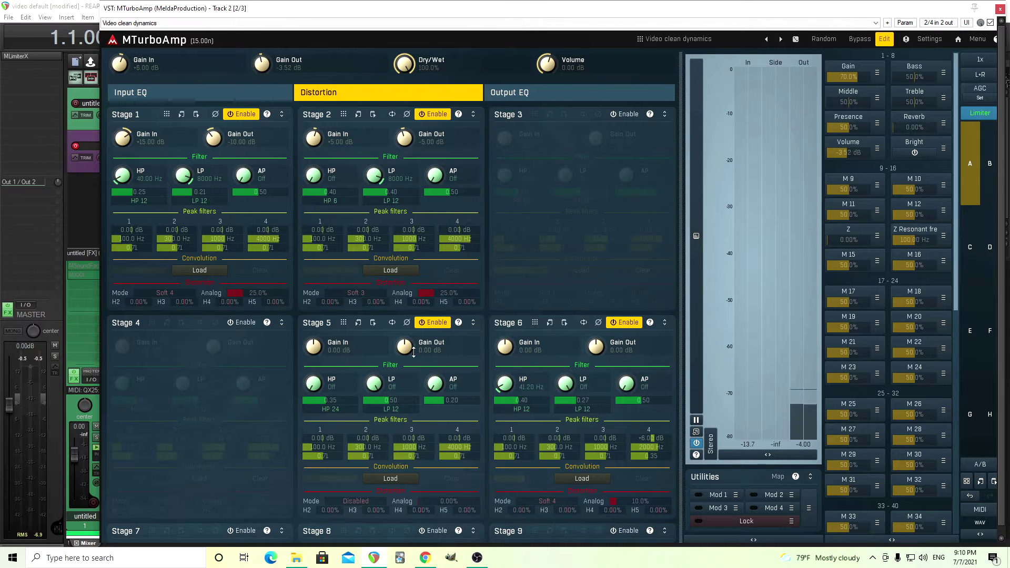
pyautogui.click(542, 98)
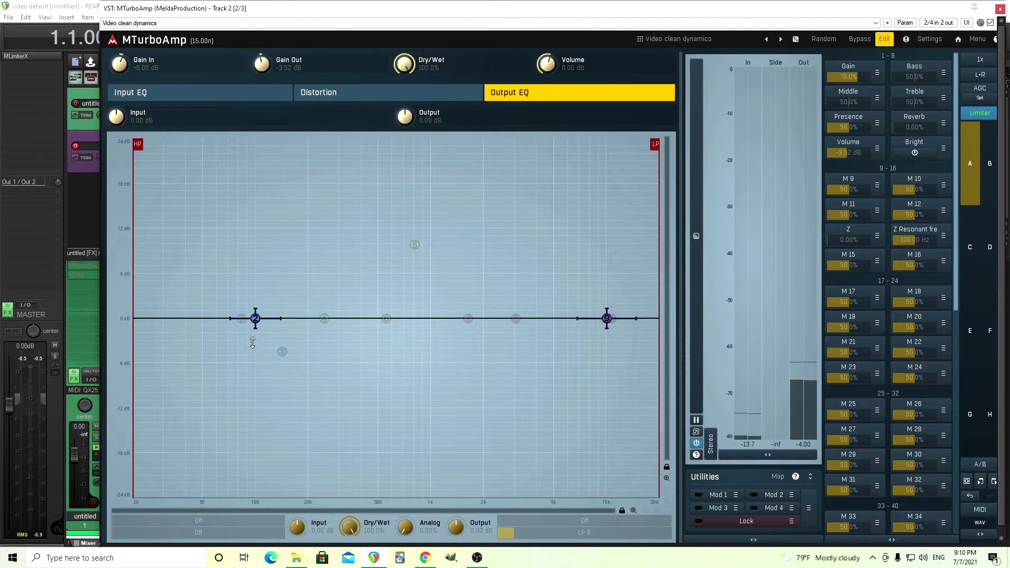
# Step: Try a dynamic boost on Output EQ band 5 with about +7.29 dB gain and -9.12 dB dynamics, and disable the band
pyautogui.click(414, 244)
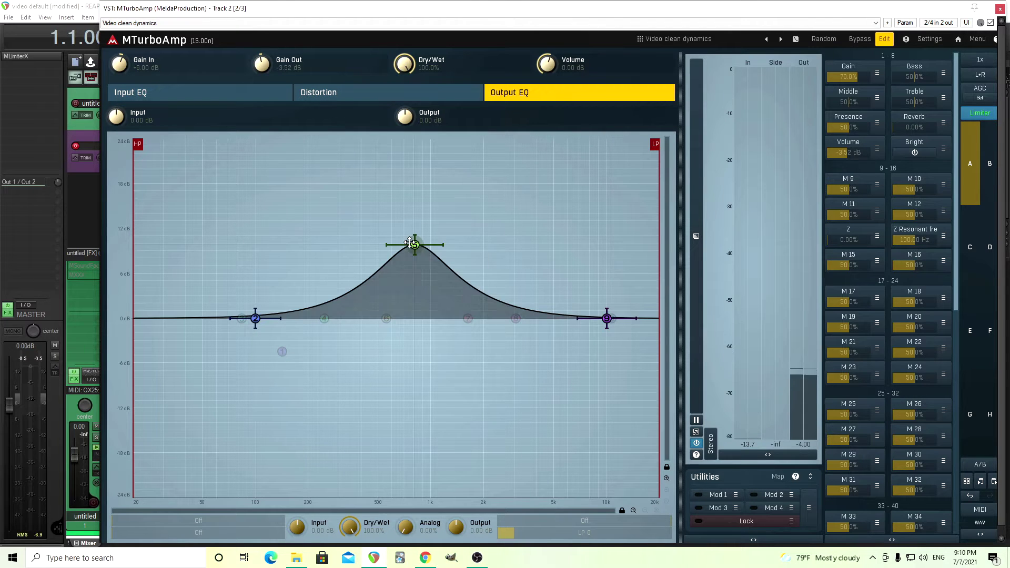
pyautogui.moveTo(410, 242); pyautogui.dragTo(410, 260)
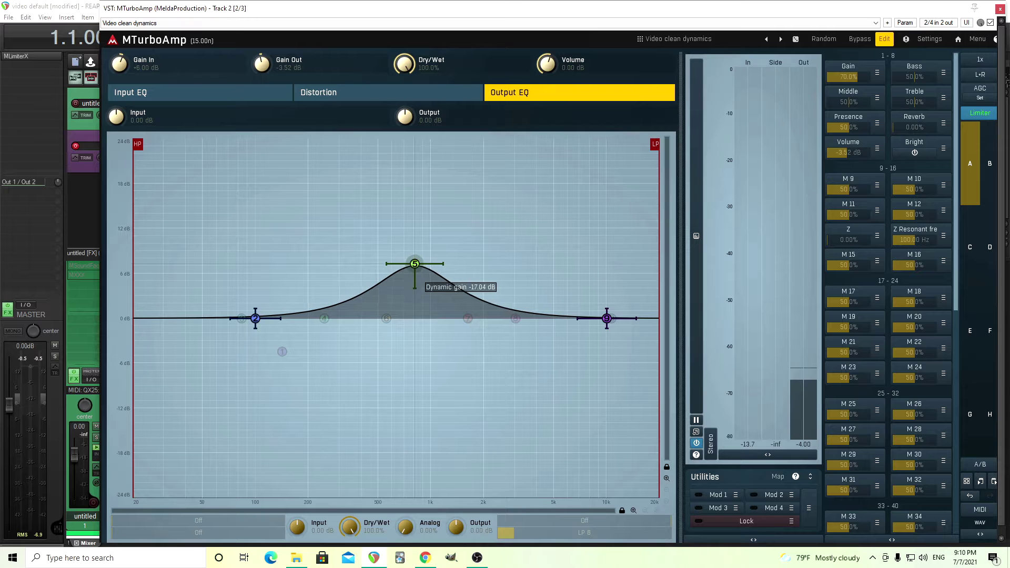
pyautogui.doubleClick(414, 264)
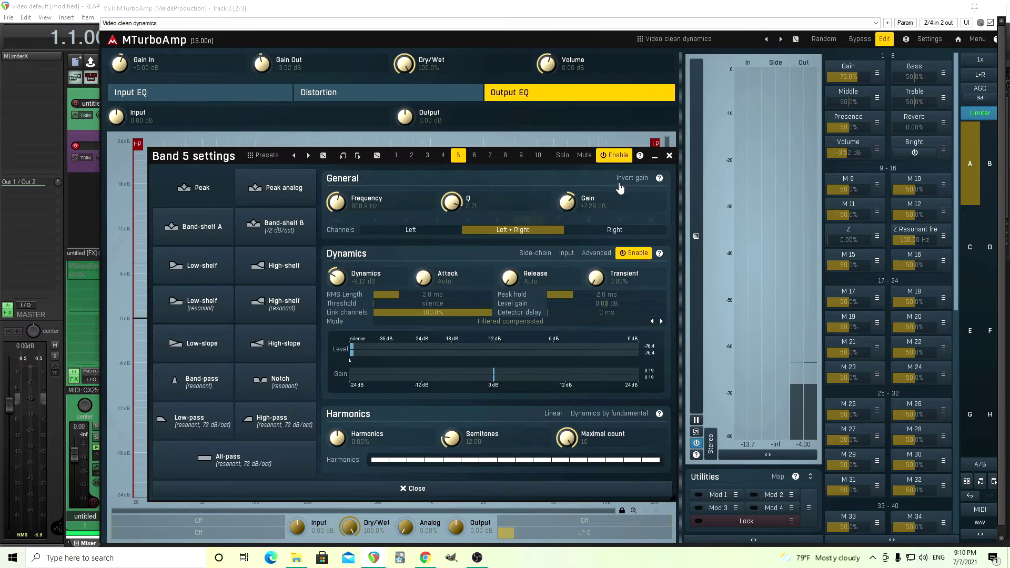
pyautogui.click(669, 155)
pyautogui.doubleClick(414, 261)
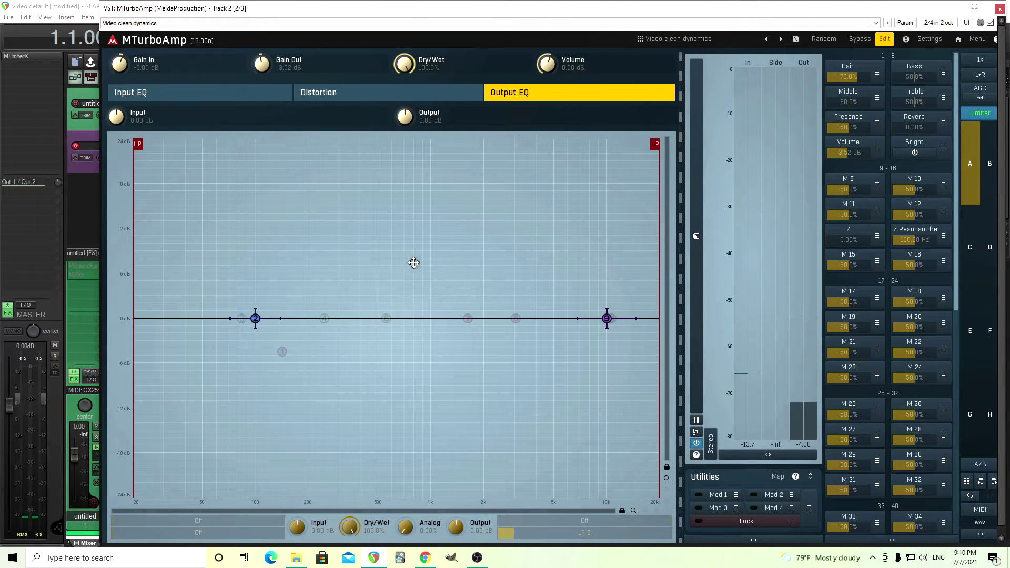
# Step: Assign Modulator 1 to the Output EQ's output gain, with the gain at about -2.88 dB, and open the modulator's settings
pyautogui.moveTo(406, 13); pyautogui.dragTo(358, 14)
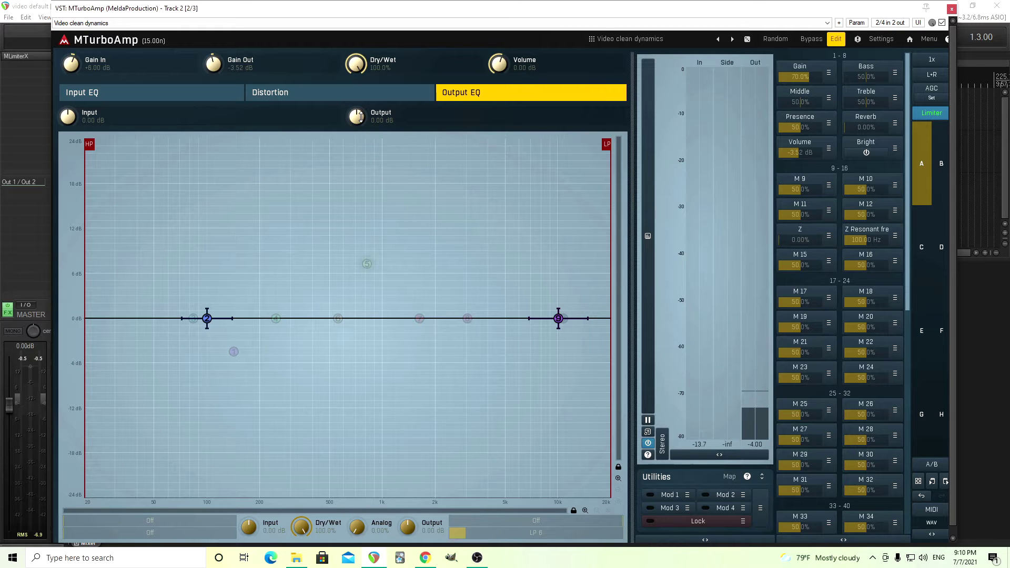
pyautogui.moveTo(360, 117); pyautogui.dragTo(360, 129)
pyautogui.click(687, 496)
pyautogui.click(799, 485)
pyautogui.doubleClick(356, 114)
pyautogui.click(670, 494)
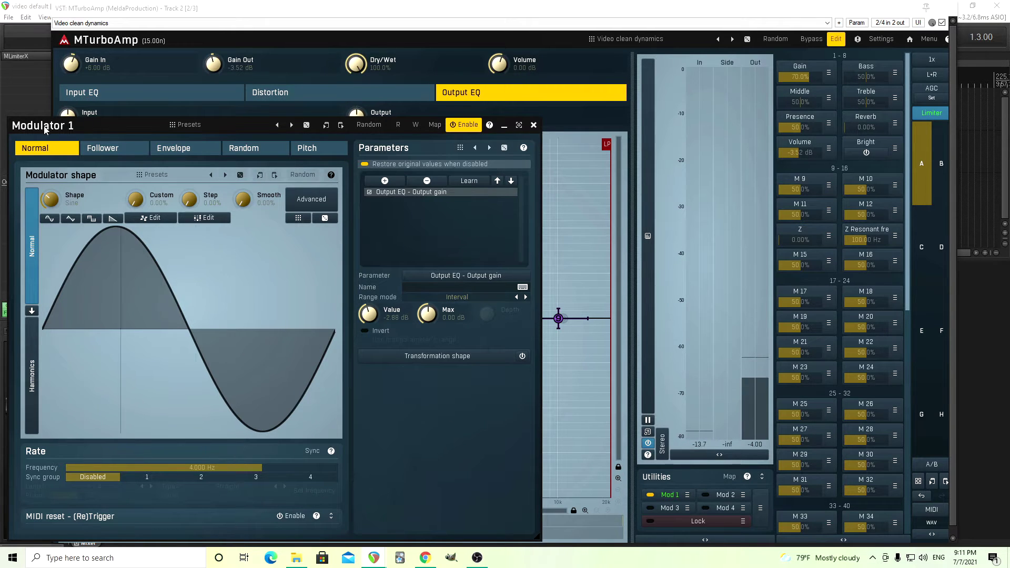
# Step: Switch Modulator 1 to Follower mode and place its window so the amp's output control stays uncovered
pyautogui.moveTo(46, 130); pyautogui.dragTo(111, 142)
pyautogui.click(171, 160)
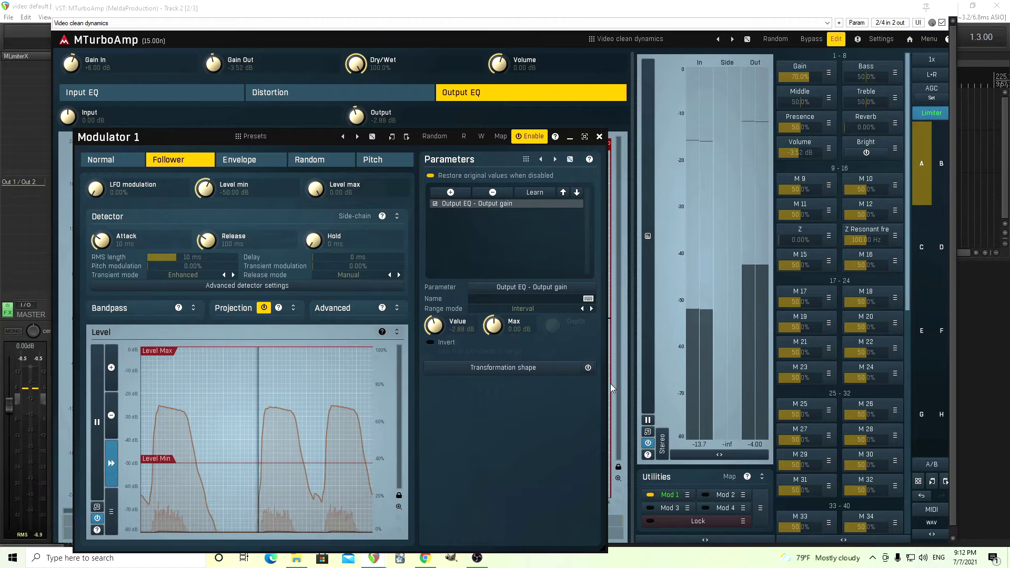
pyautogui.press('space')
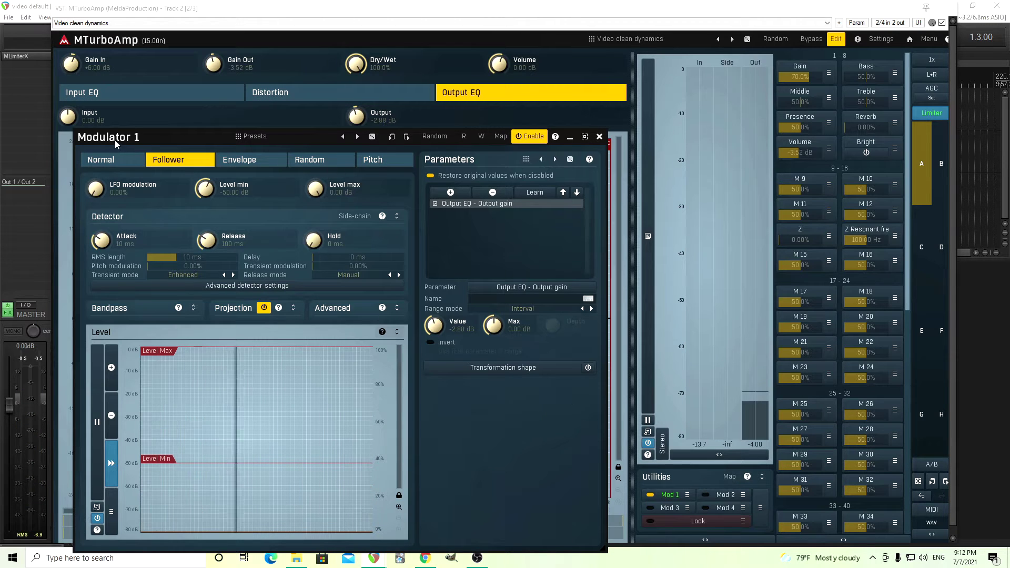
pyautogui.moveTo(115, 141); pyautogui.dragTo(449, 110)
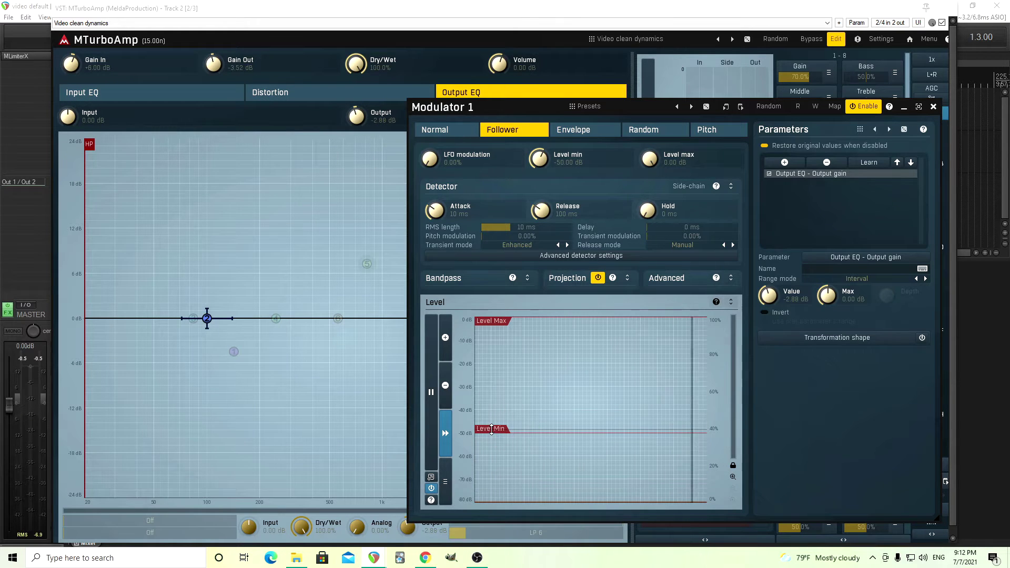
# Step: Raise the follower's Level min to about -35.58 dB and set its RMS length to 0 ms
pyautogui.moveTo(491, 429); pyautogui.dragTo(490, 404)
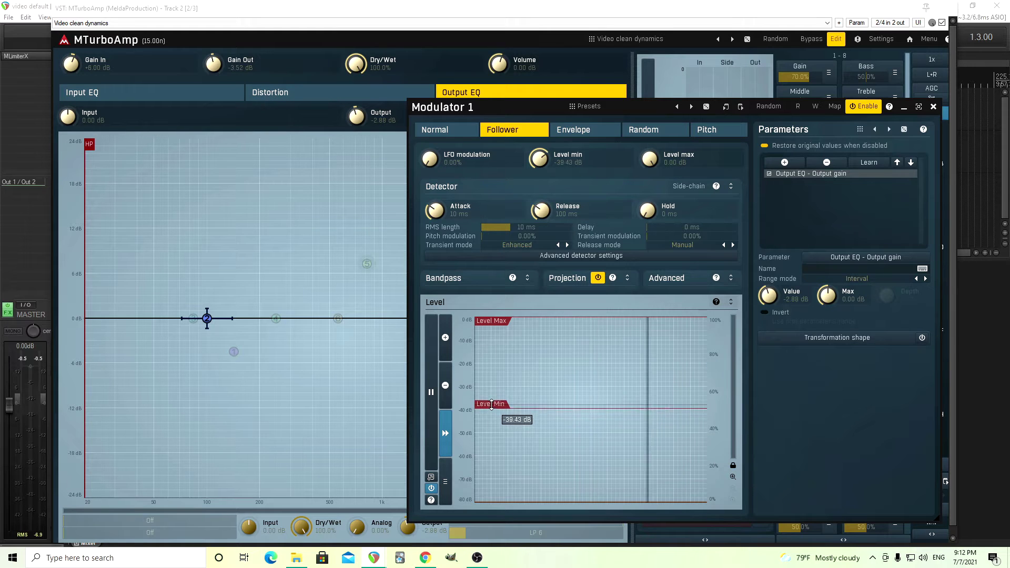
pyautogui.moveTo(491, 404); pyautogui.dragTo(491, 395)
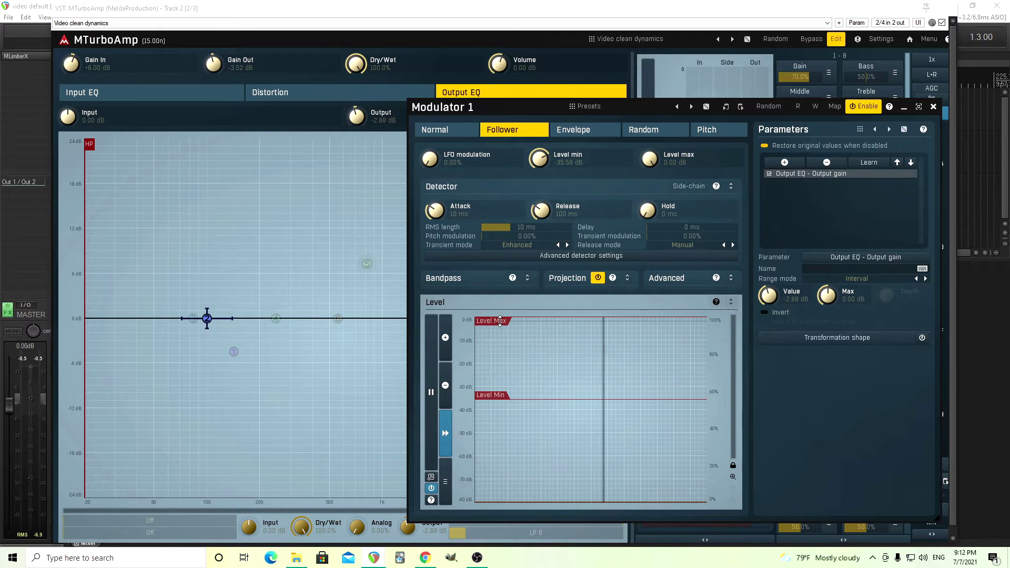
pyautogui.moveTo(500, 321)
pyautogui.mouseDown()
pyautogui.moveTo(499, 353)
pyautogui.moveTo(494, 307)
pyautogui.mouseUp()
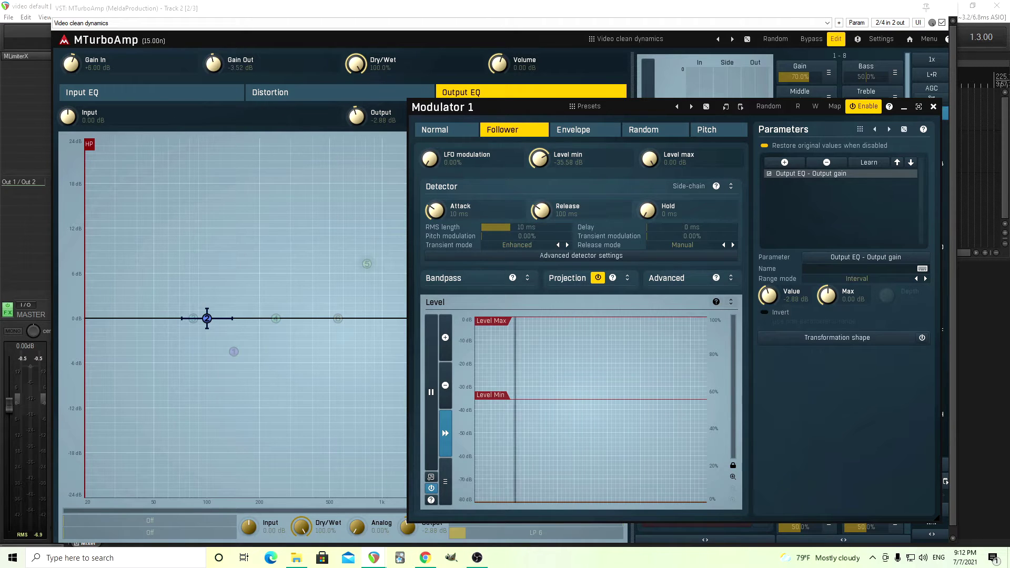
pyautogui.moveTo(531, 224); pyautogui.dragTo(532, 227)
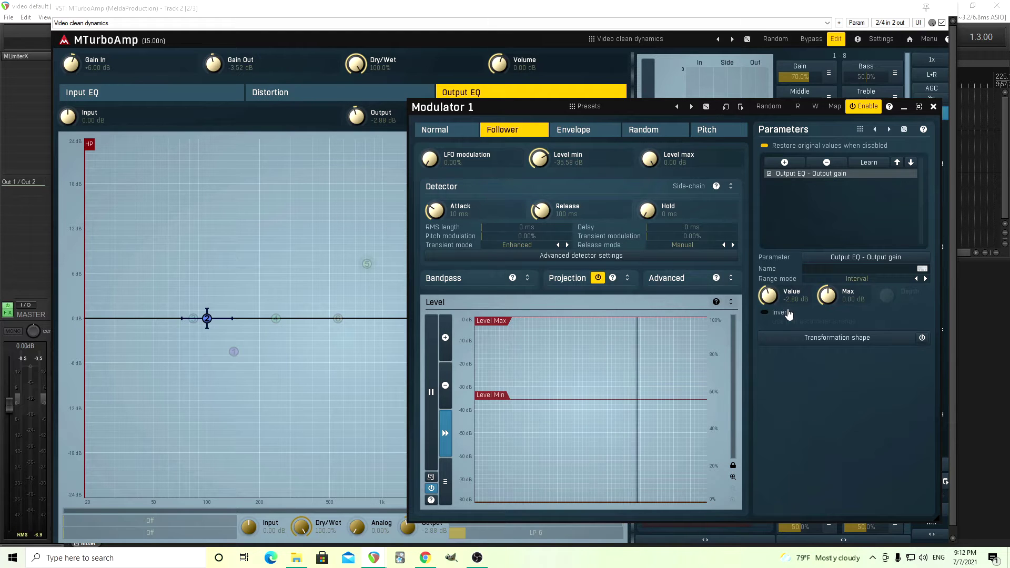
# Step: Set the modulated output gain's range to a Value of 0 dB and a Max of -10 dB
pyautogui.doubleClick(768, 295)
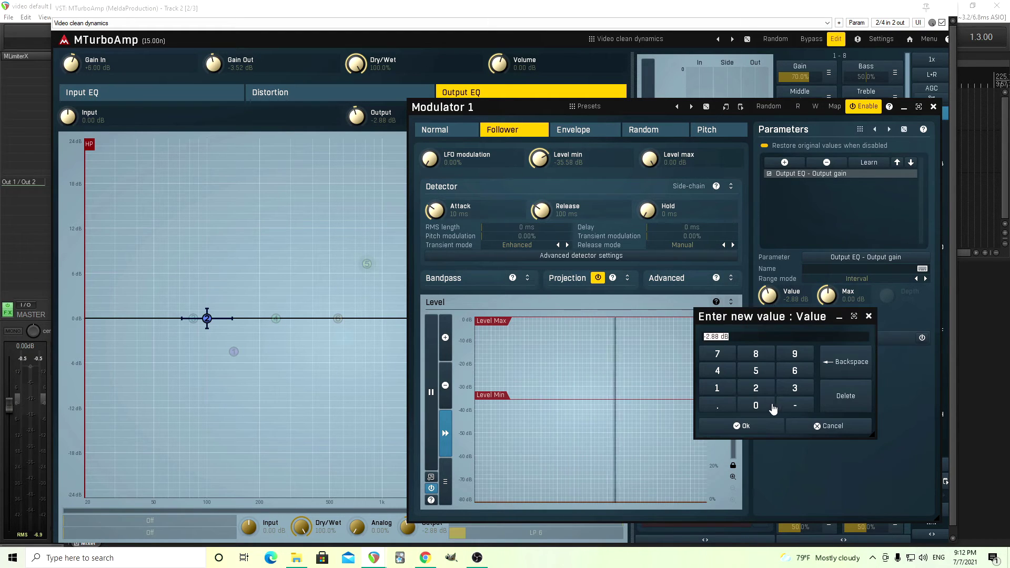
pyautogui.click(773, 408)
pyautogui.click(769, 424)
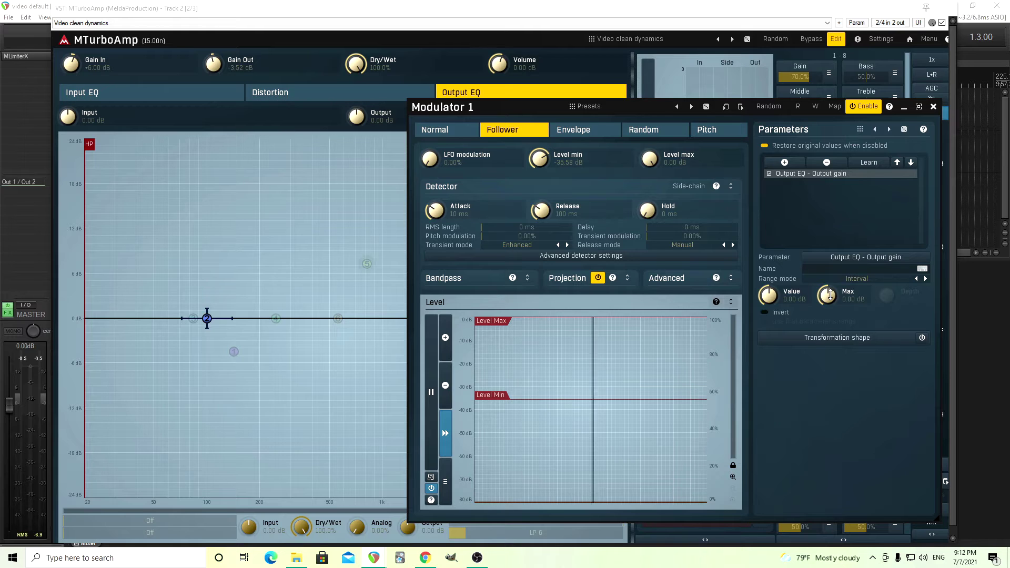
pyautogui.doubleClick(828, 296)
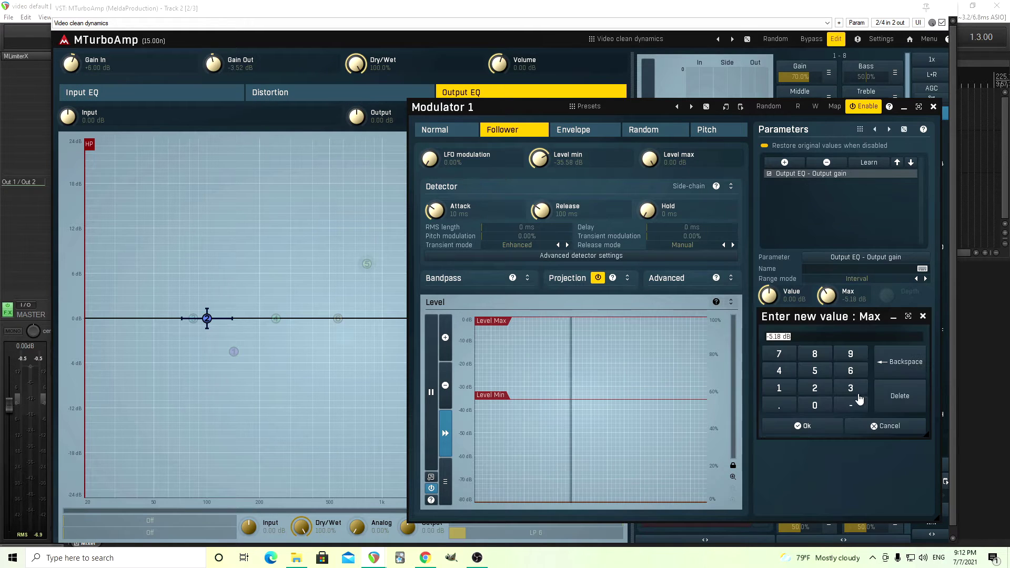
pyautogui.click(850, 405)
pyautogui.click(779, 388)
pyautogui.click(814, 405)
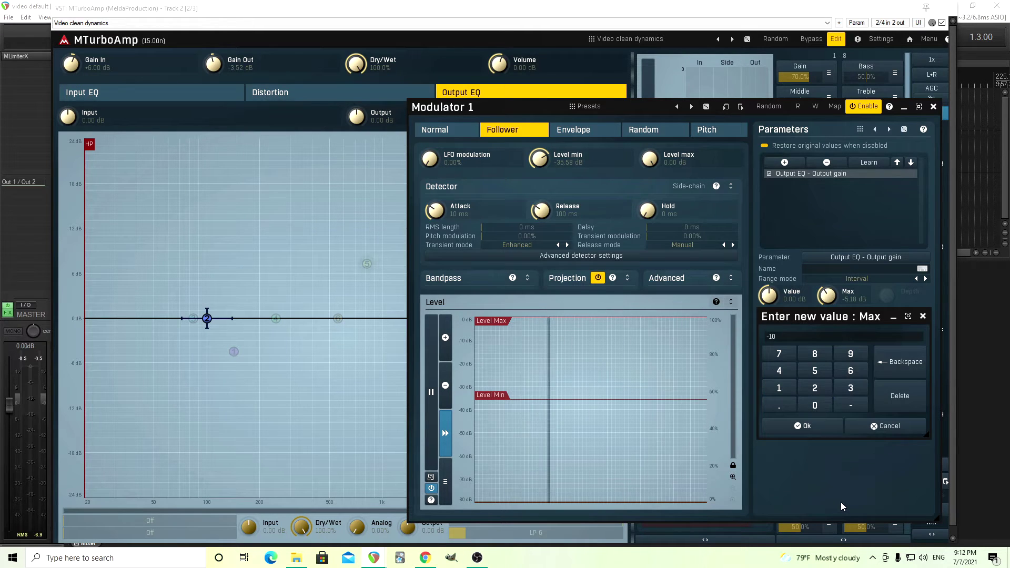
pyautogui.click(803, 426)
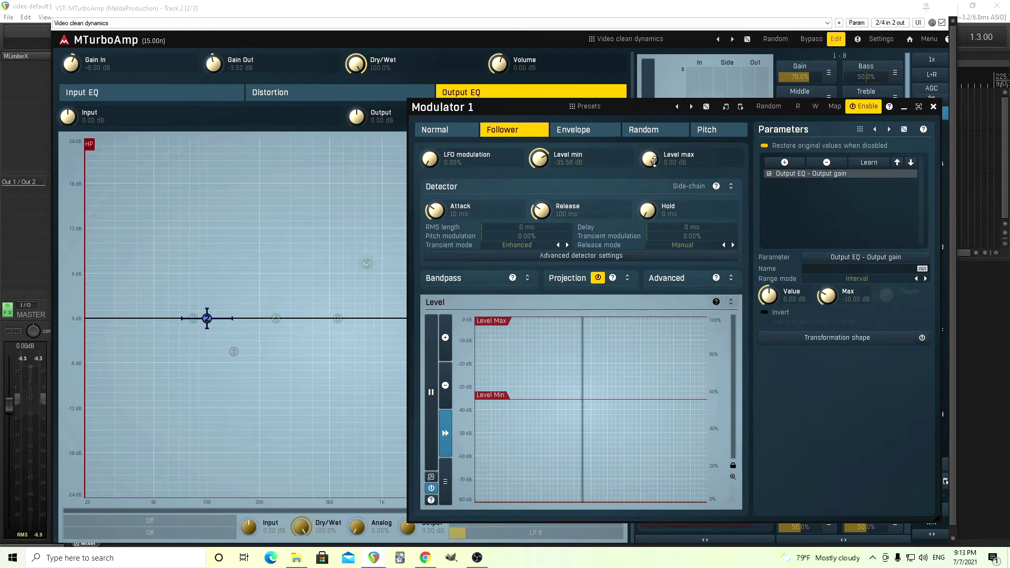
# Step: Tune the follower's Level max against the played signal, settling at about -20.16 dB
pyautogui.moveTo(654, 161); pyautogui.dragTo(654, 182)
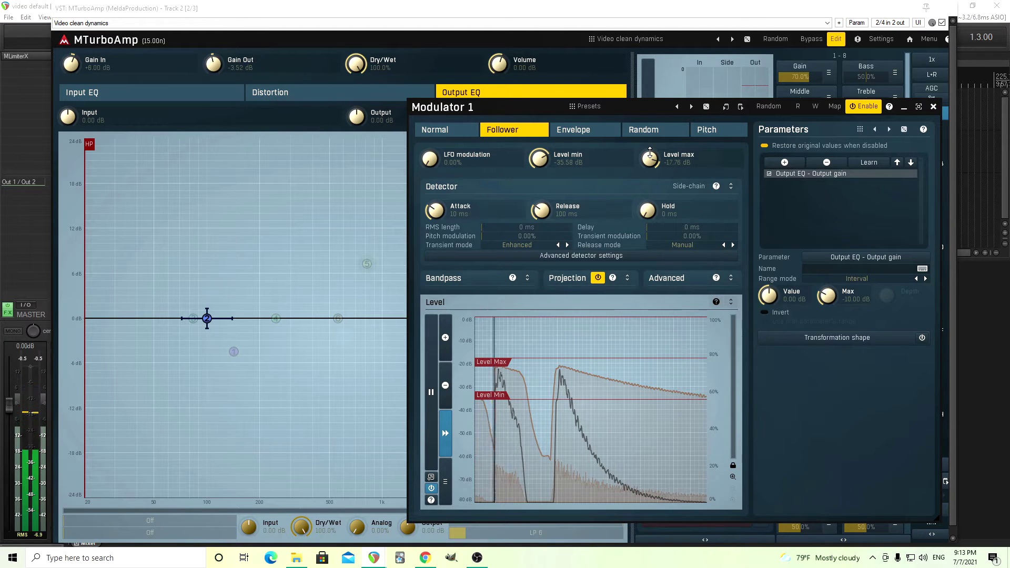
pyautogui.moveTo(650, 153); pyautogui.dragTo(650, 164)
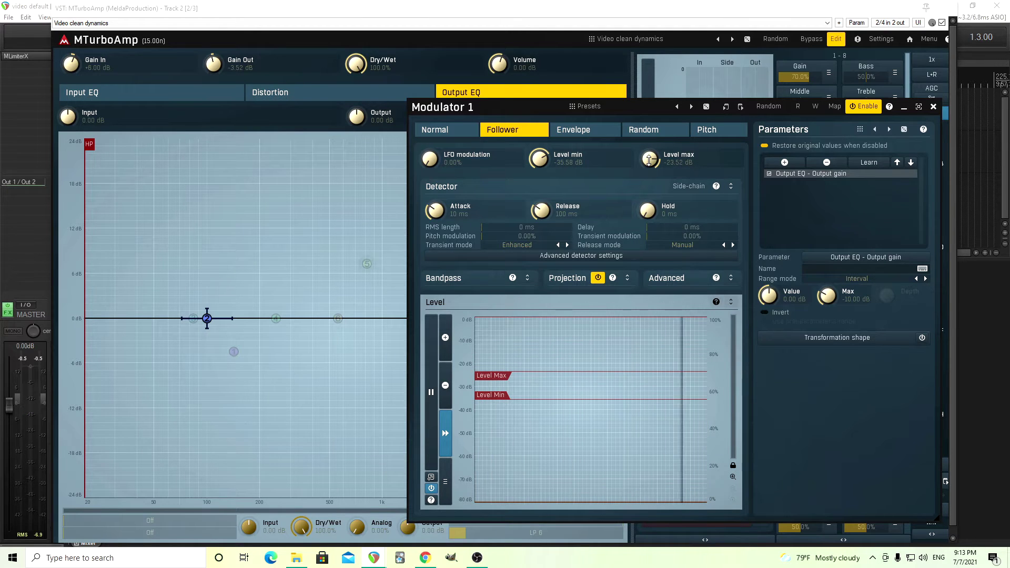
pyautogui.press('space')
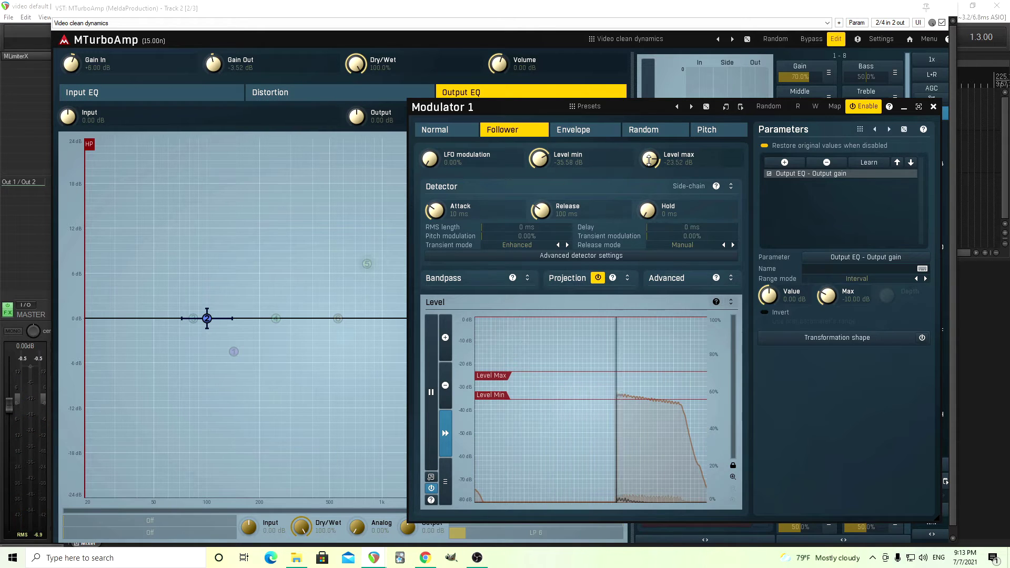
pyautogui.moveTo(649, 159); pyautogui.dragTo(649, 134)
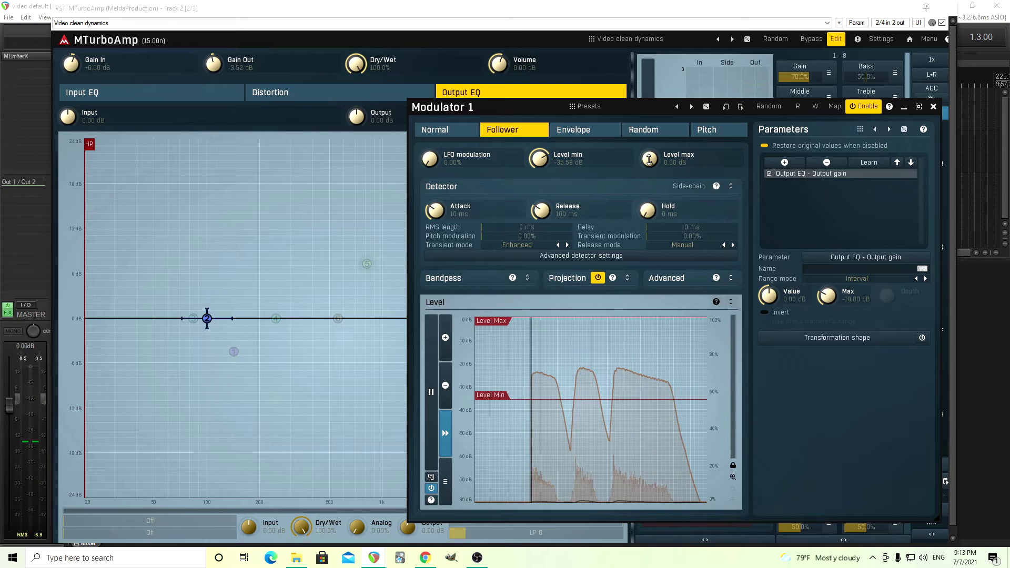
pyautogui.scroll(-10, 649, 160)
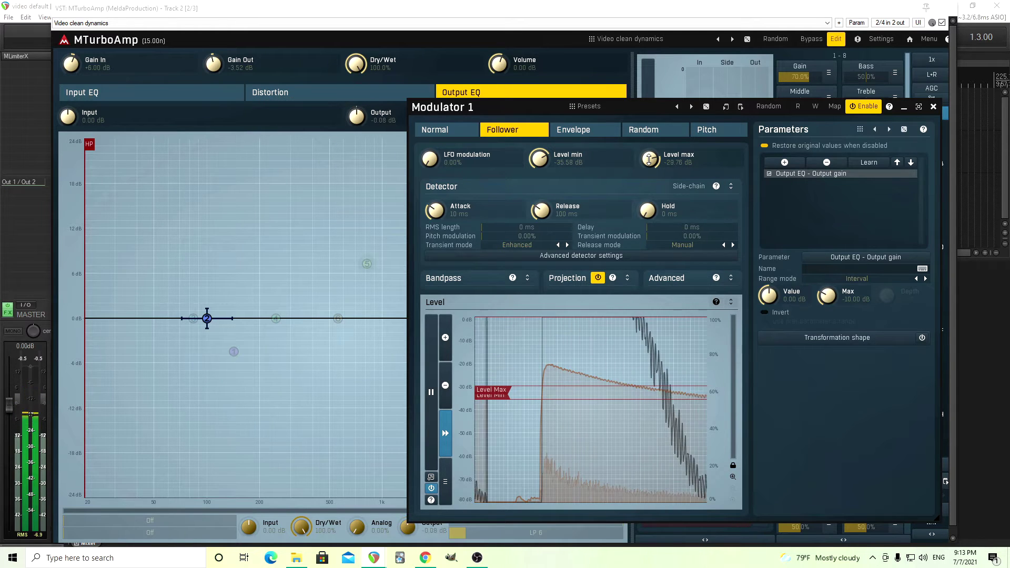
pyautogui.scroll(6, 649, 159)
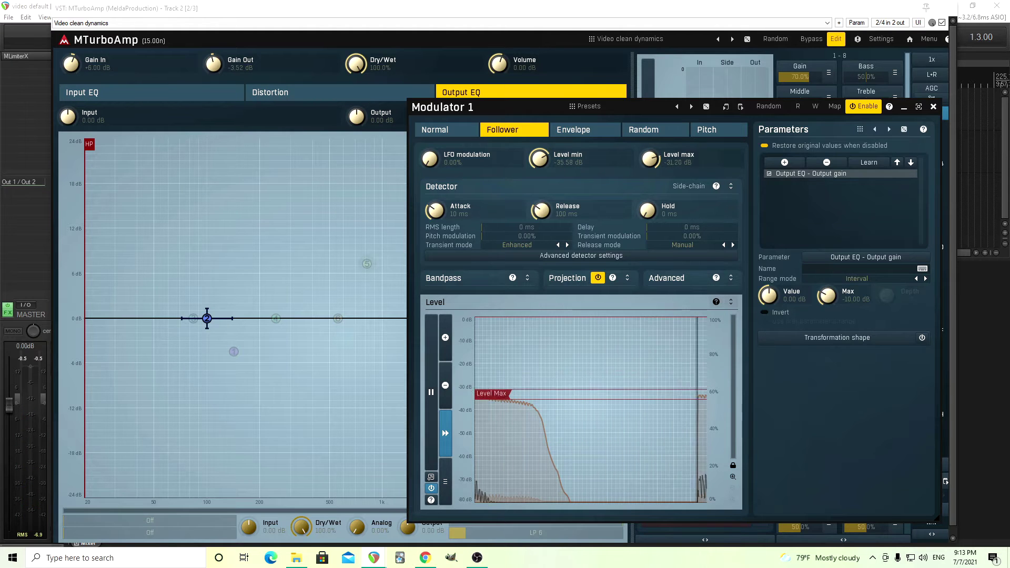
pyautogui.scroll(1, 649, 159)
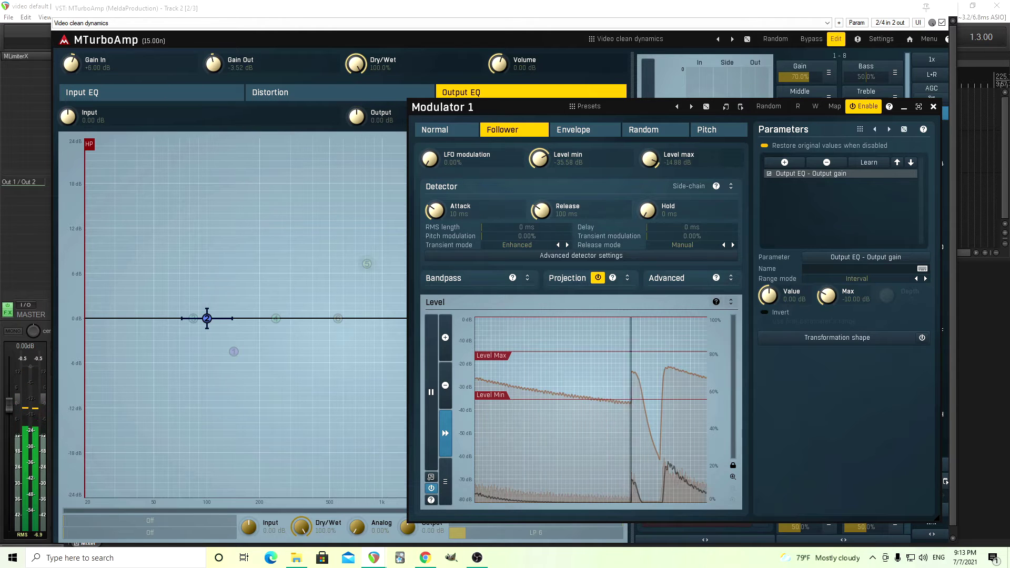
pyautogui.scroll(-5, 649, 159)
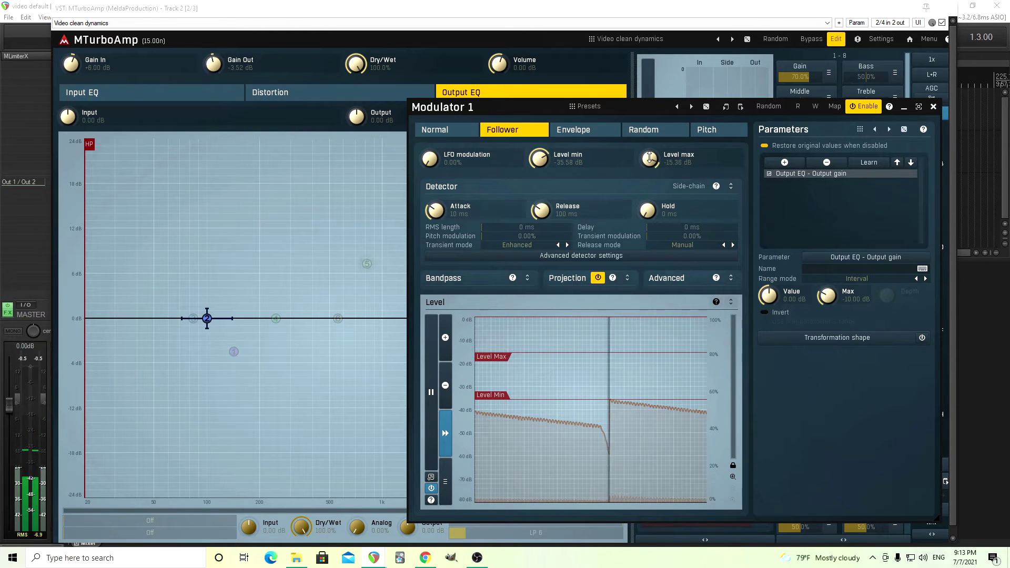
pyautogui.scroll(-1, 649, 158)
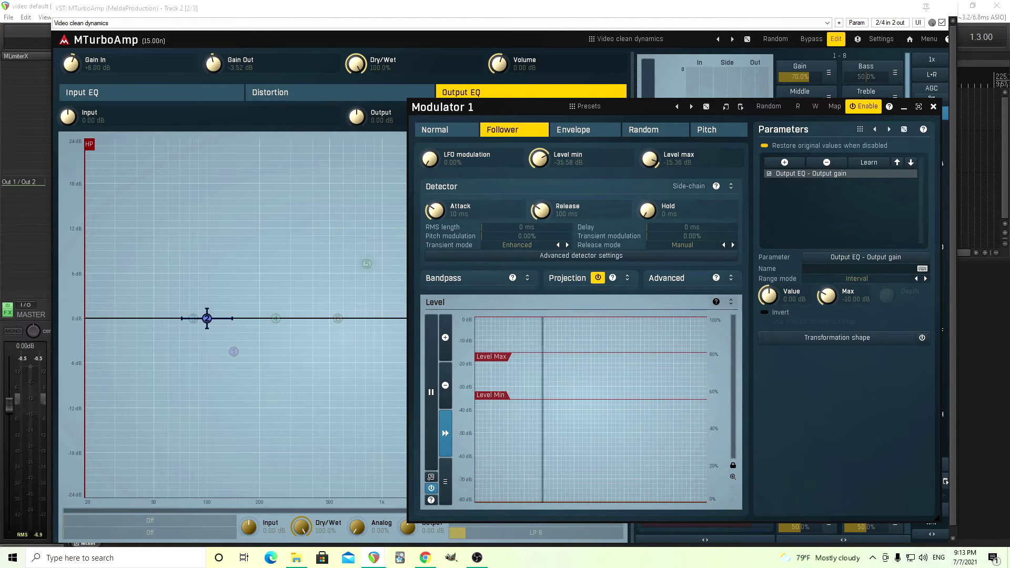
pyautogui.scroll(-10, 652, 162)
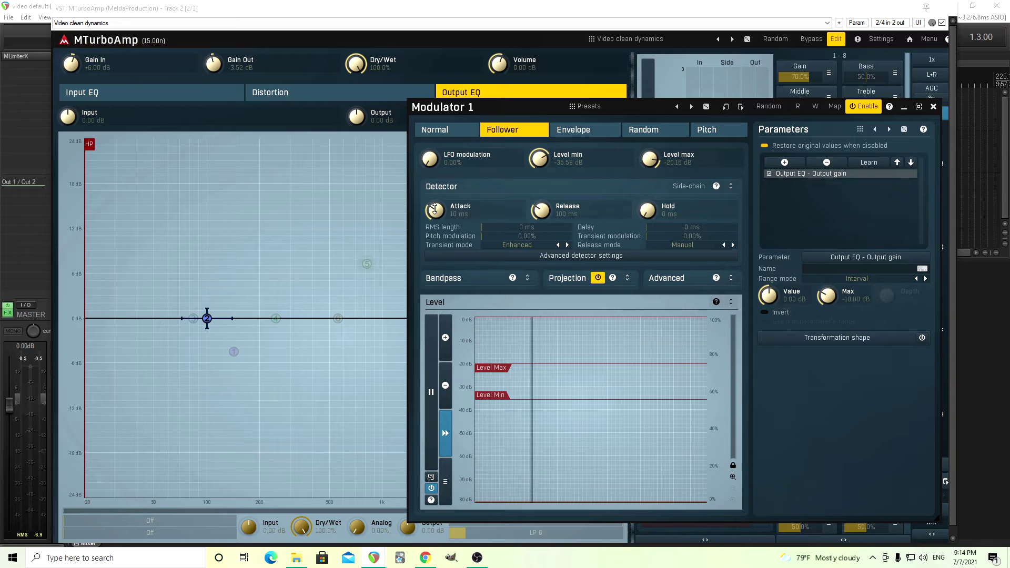
# Step: Set the follower's attack to about 6.2 ms and its release to 50 ms, trying longer release times against the played signal
pyautogui.moveTo(435, 209)
pyautogui.mouseDown()
pyautogui.moveTo(434, 217)
pyautogui.moveTo(435, 209)
pyautogui.mouseUp()
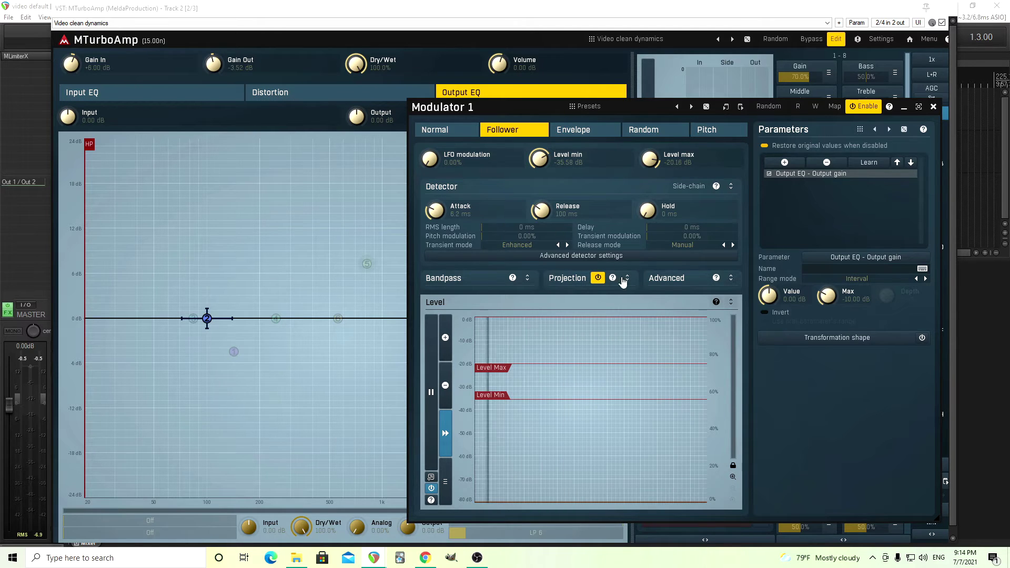
pyautogui.moveTo(544, 210); pyautogui.dragTo(544, 195)
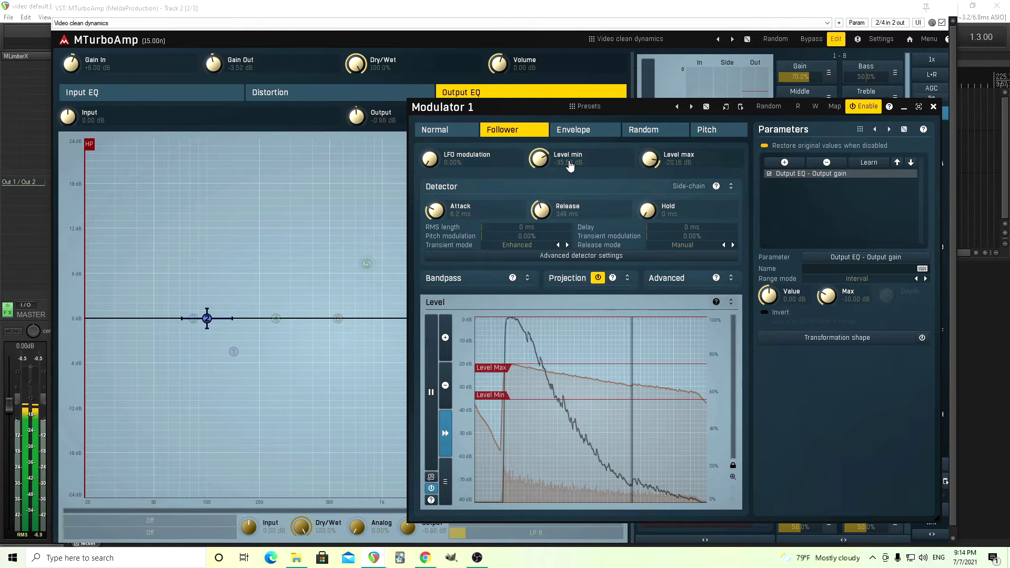
pyautogui.moveTo(552, 201); pyautogui.dragTo(552, 232)
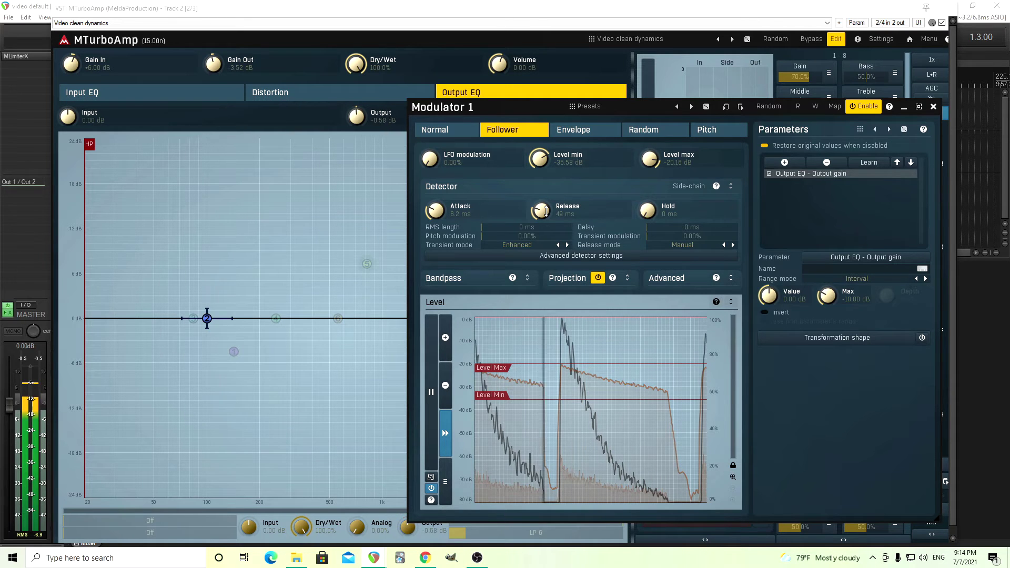
pyautogui.rightClick(546, 210)
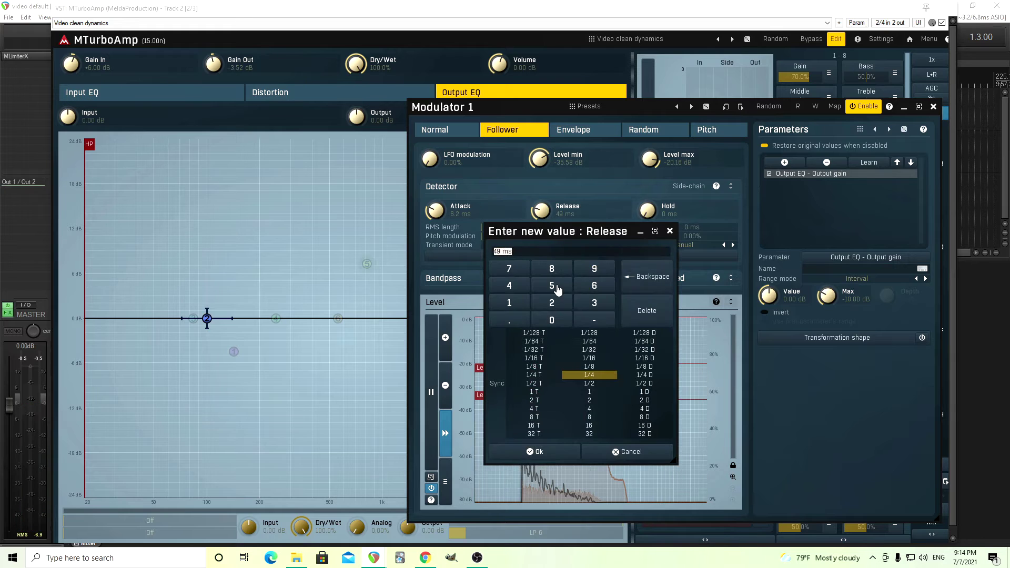
pyautogui.press('Return')
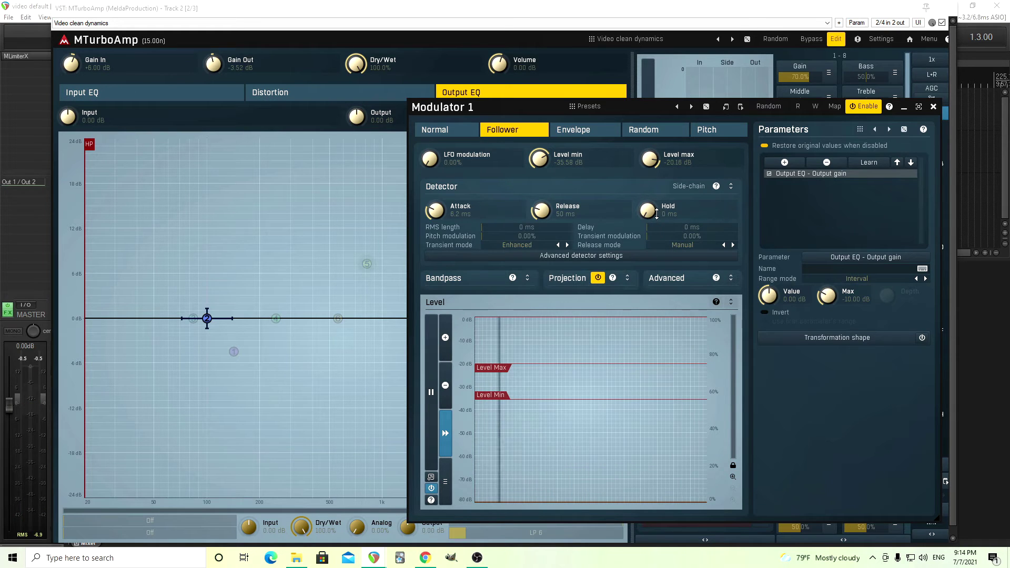
# Step: Try a follower hold time of about 180 ms against the played signal and return it to 0 ms
pyautogui.scroll(5, 653, 212)
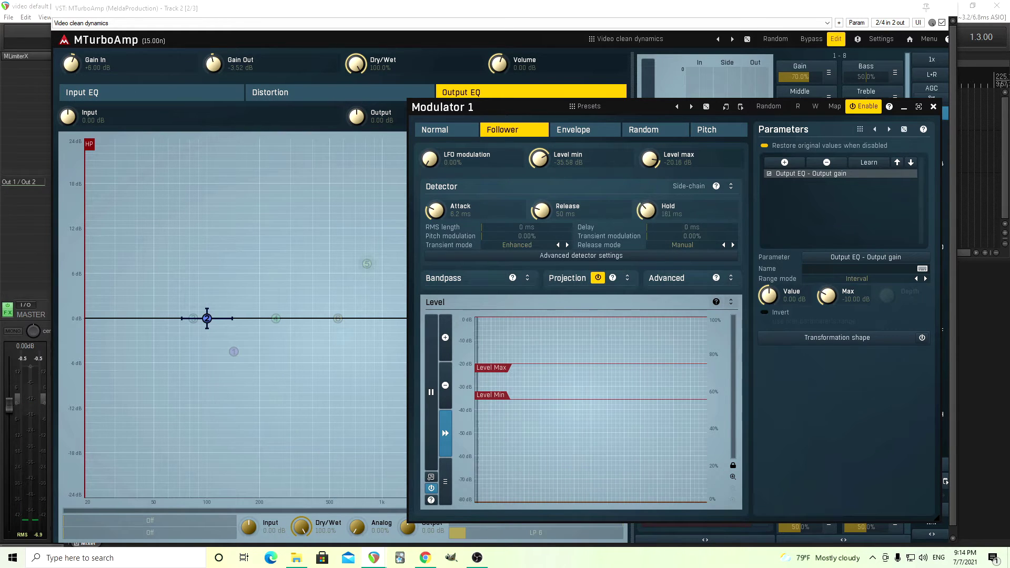
pyautogui.press('space')
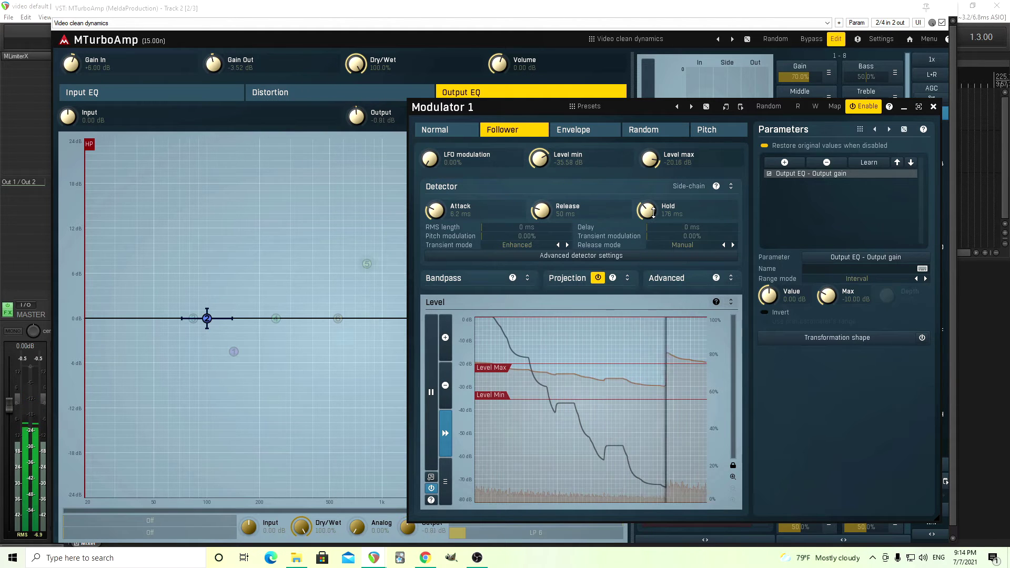
pyautogui.scroll(-5, 654, 212)
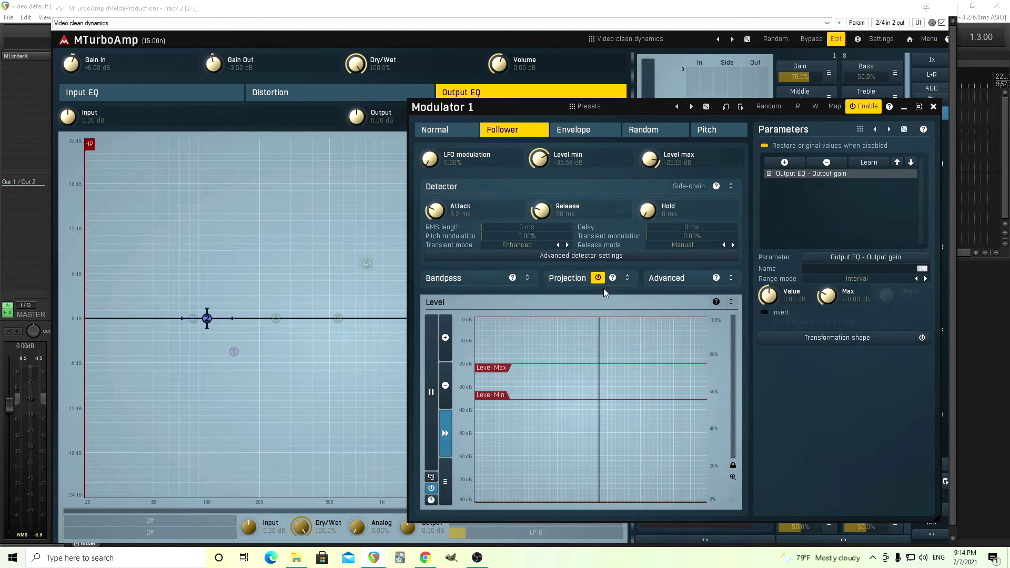
# Step: Expand the follower's Bandpass, Projection and Advanced sections and turn off Projection
pyautogui.click(525, 282)
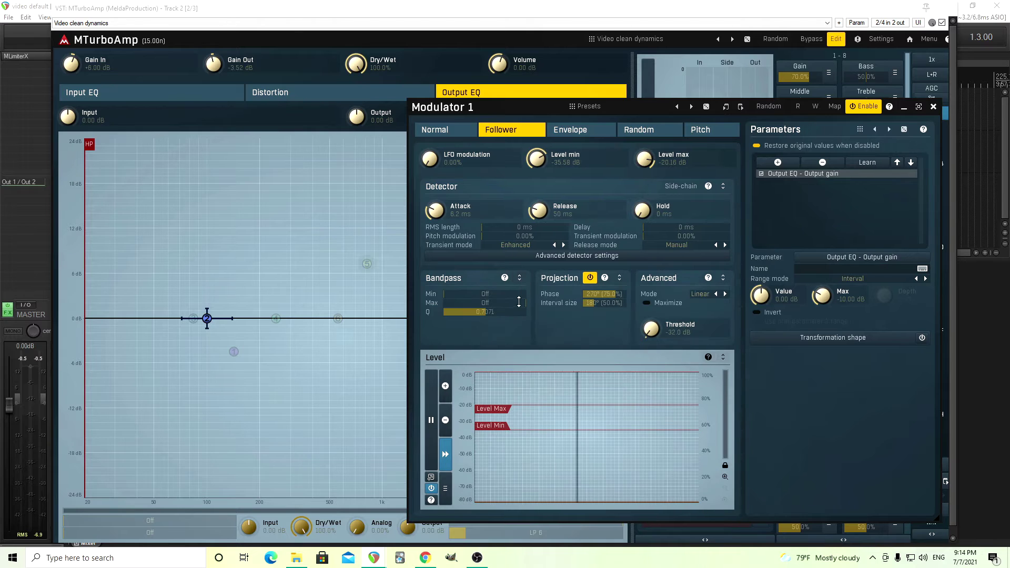
pyautogui.moveTo(483, 294); pyautogui.dragTo(484, 279)
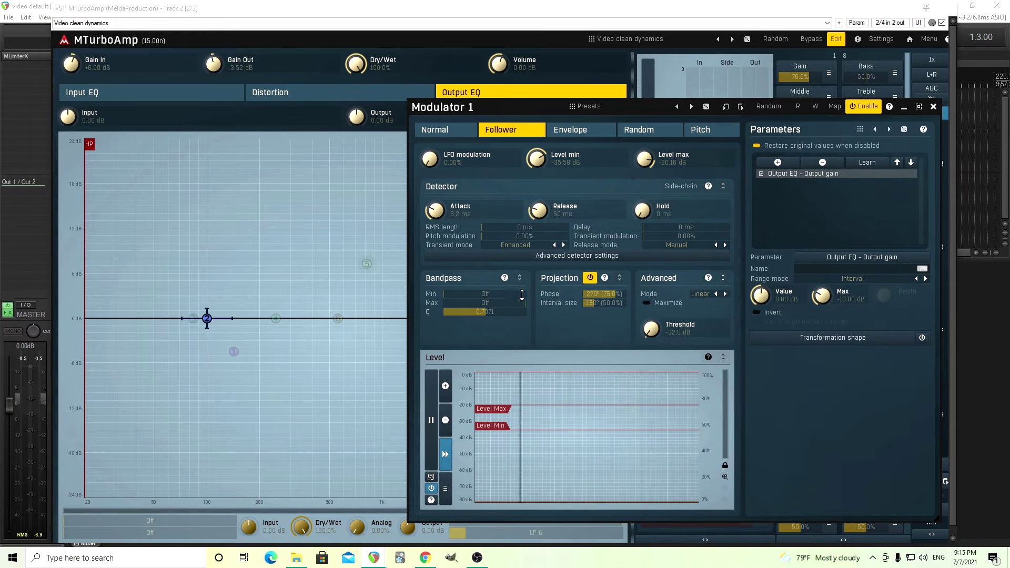
pyautogui.click(591, 278)
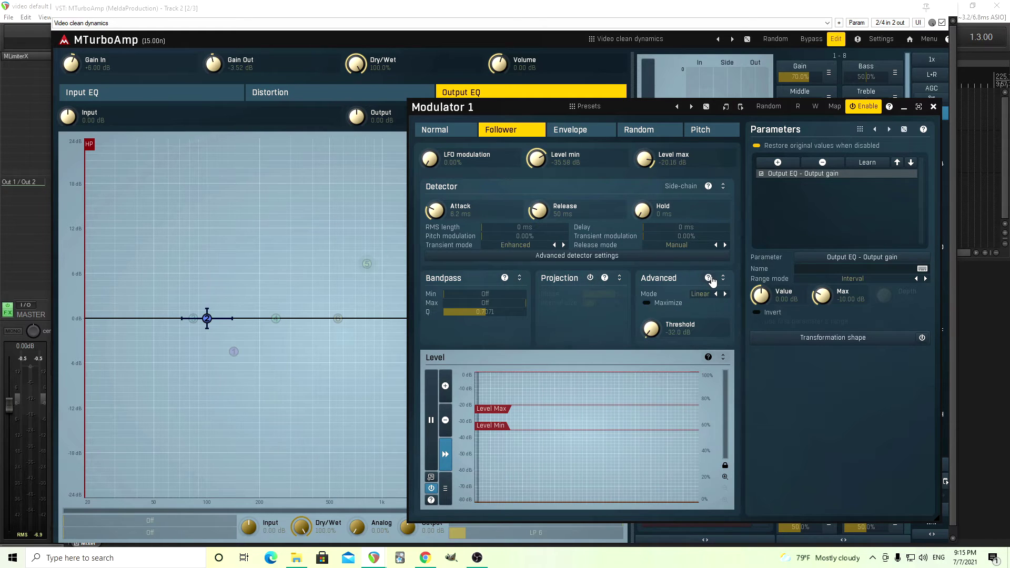
# Step: Try boosting and cutting band 4 of the detector's side-chain equalizer, and switch the equalizer off again
pyautogui.click(584, 255)
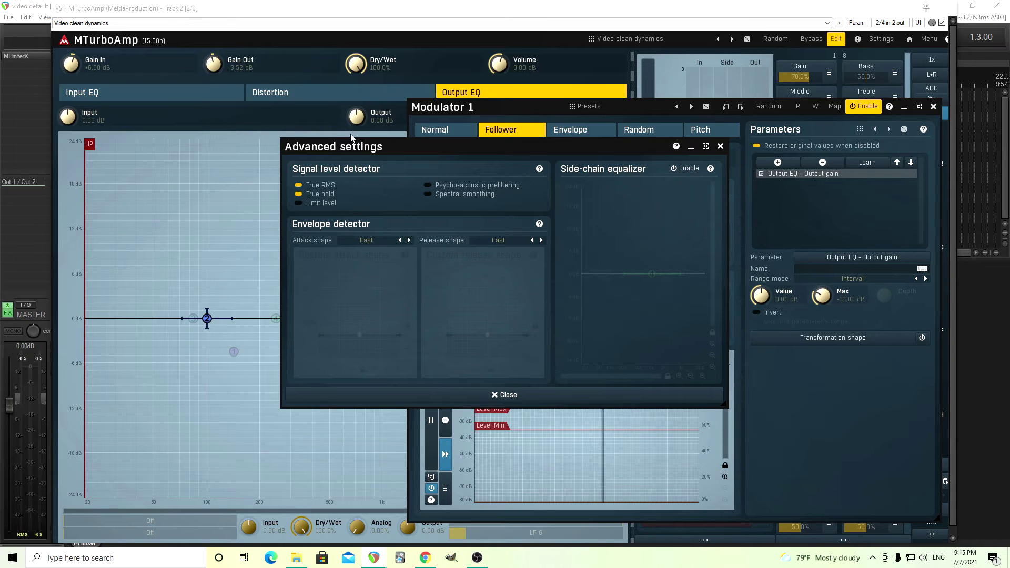
pyautogui.moveTo(466, 347); pyautogui.dragTo(418, 181)
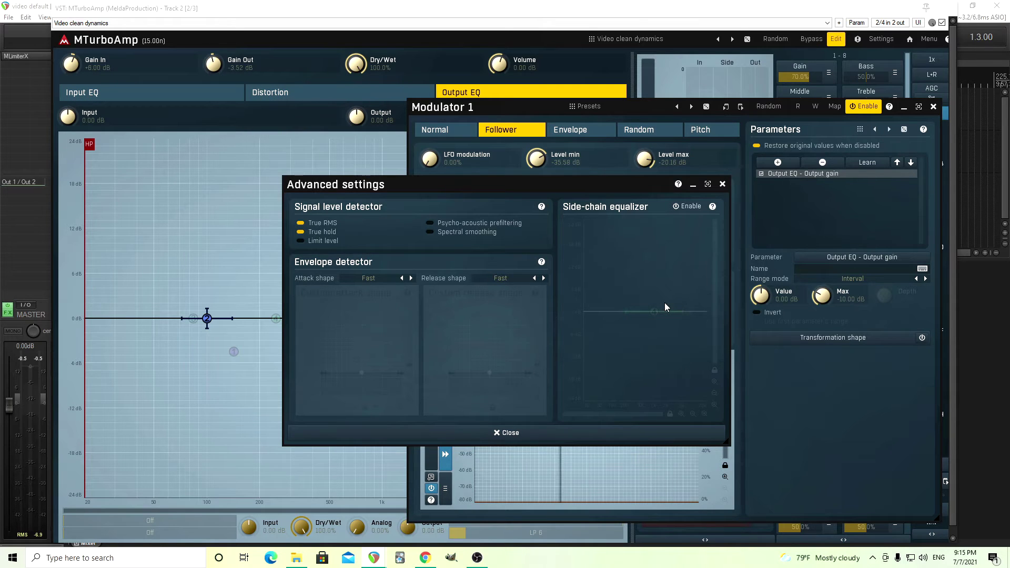
pyautogui.click(687, 207)
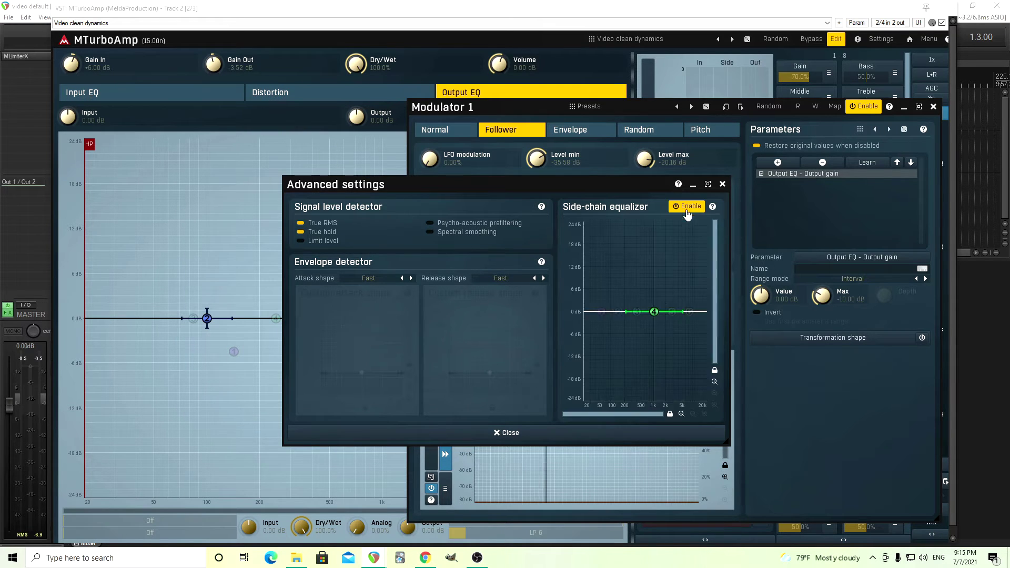
pyautogui.moveTo(652, 312); pyautogui.dragTo(658, 285)
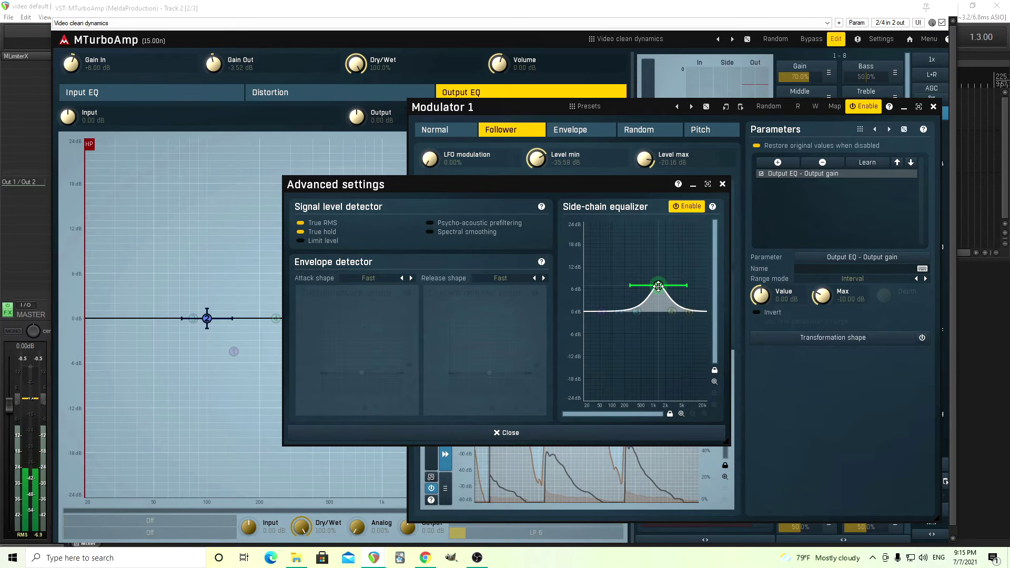
pyautogui.moveTo(658, 285); pyautogui.dragTo(661, 336)
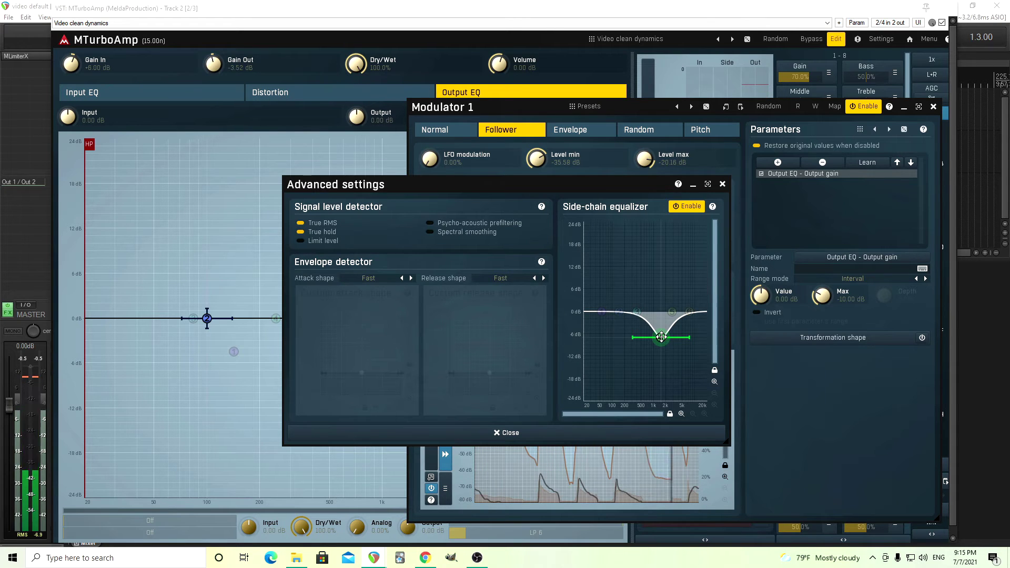
pyautogui.moveTo(661, 337); pyautogui.dragTo(670, 263)
pyautogui.scroll(-2, 667, 264)
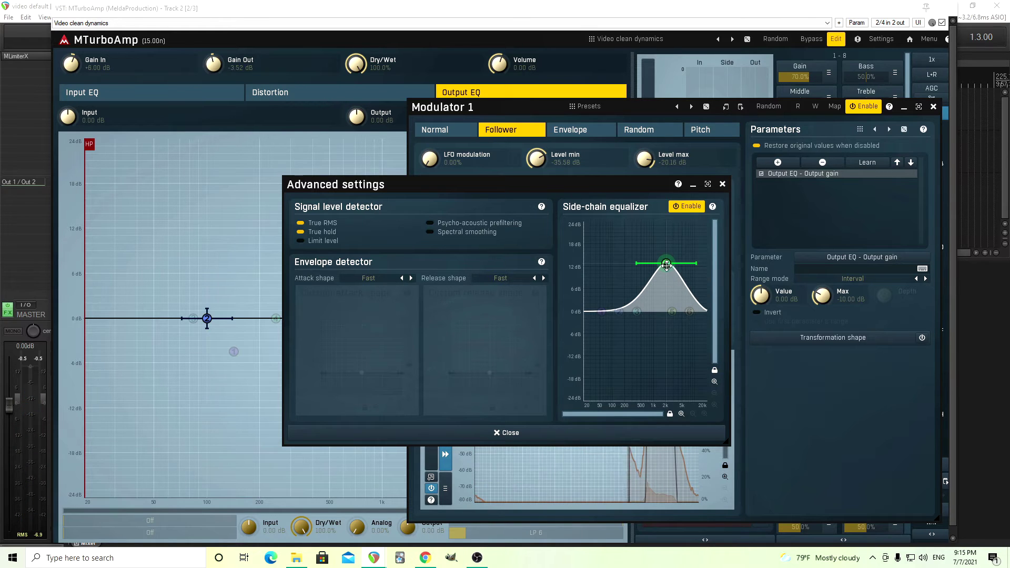
pyautogui.doubleClick(666, 264)
pyautogui.click(674, 207)
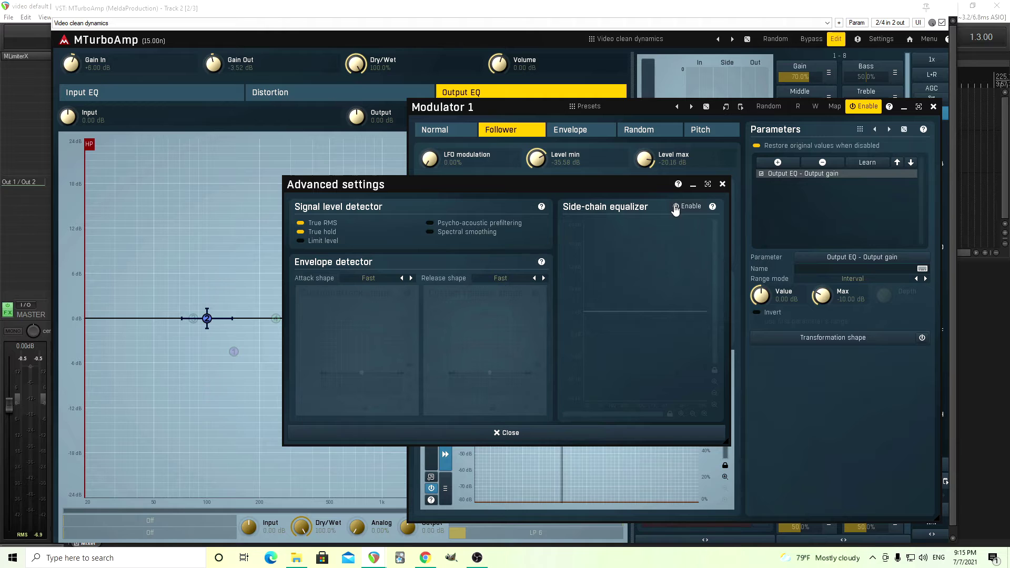
pyautogui.click(723, 184)
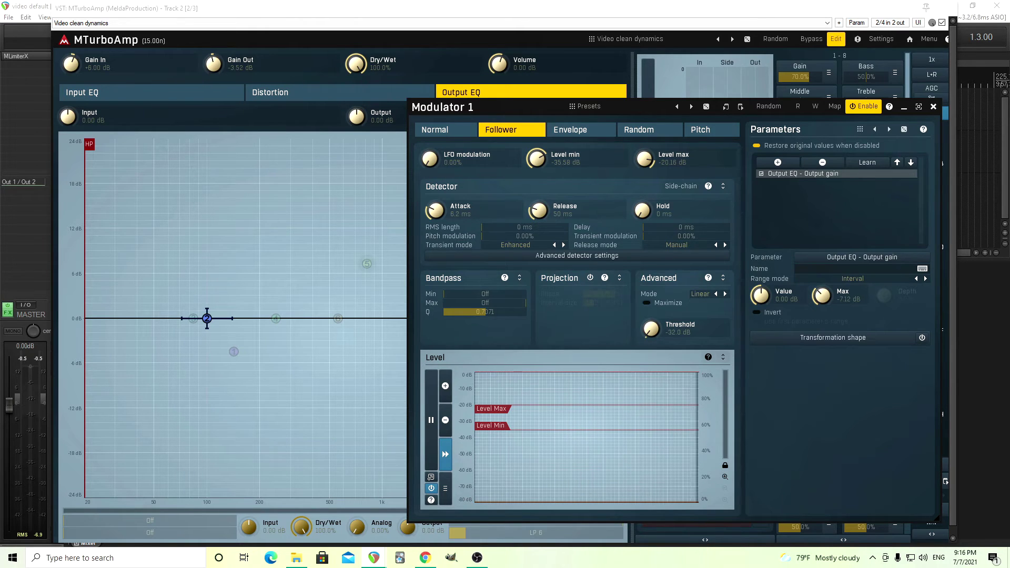
# Step: Try a Max of -5 dB for the modulated output gain against the played signal
pyautogui.doubleClick(823, 297)
pyautogui.click(847, 406)
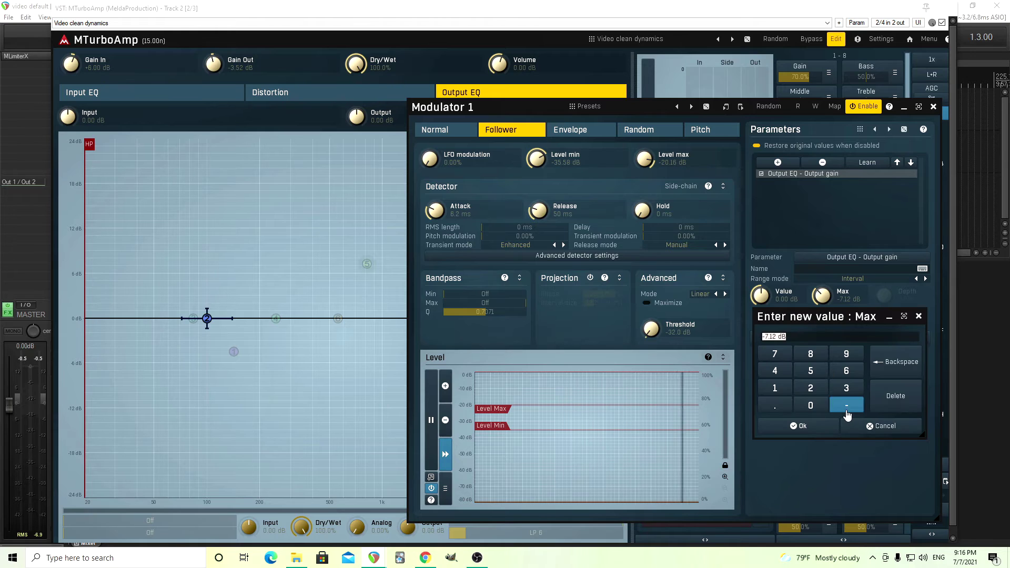
pyautogui.click(810, 370)
pyautogui.click(822, 427)
pyautogui.press('space')
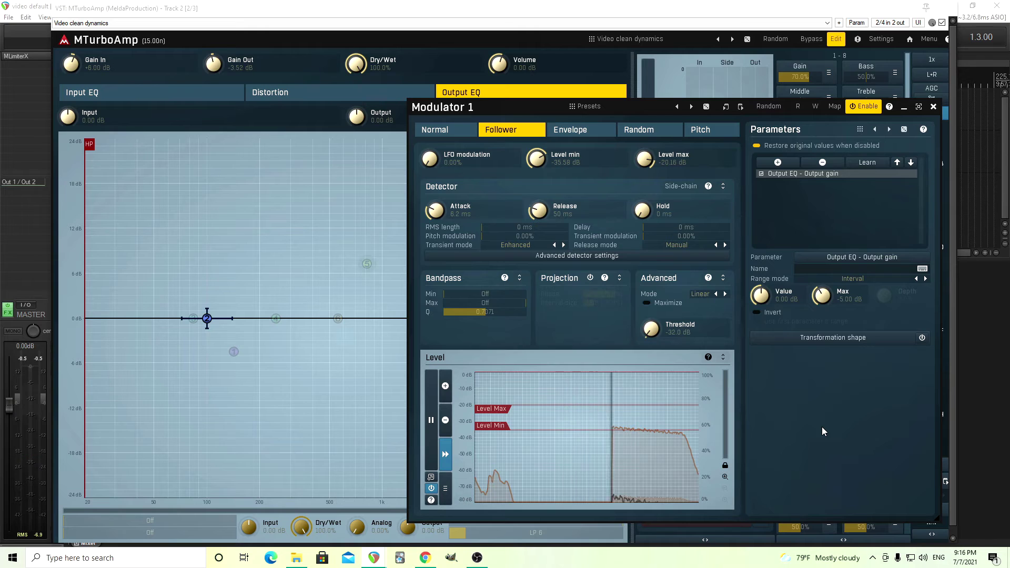
# Step: Set the modulated output gain's Max to -10 dB and the follower's Level max to about -9.60 dB, and close Modulator 1
pyautogui.doubleClick(829, 297)
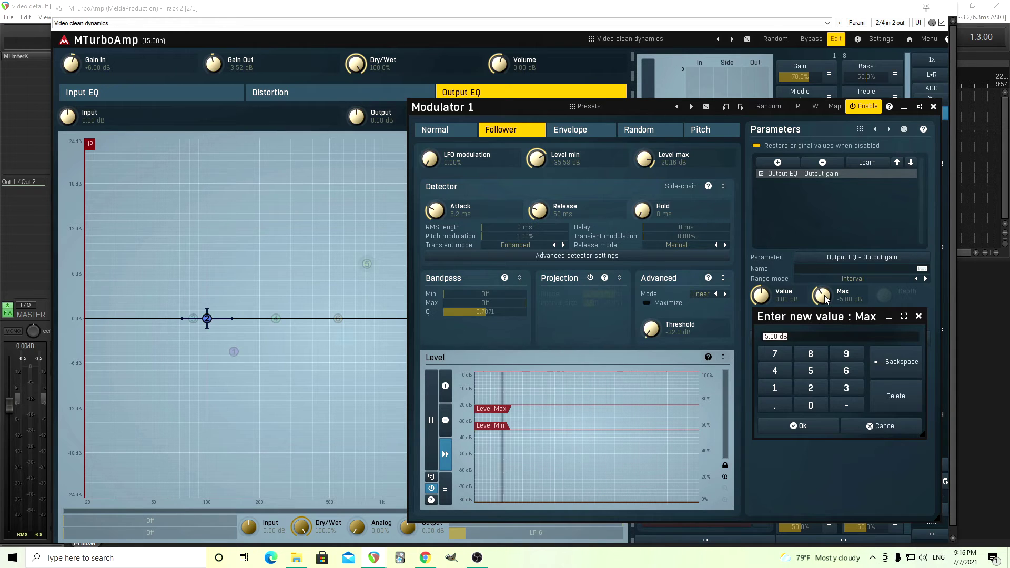
pyautogui.click(846, 407)
pyautogui.click(775, 388)
pyautogui.click(810, 405)
pyautogui.click(805, 426)
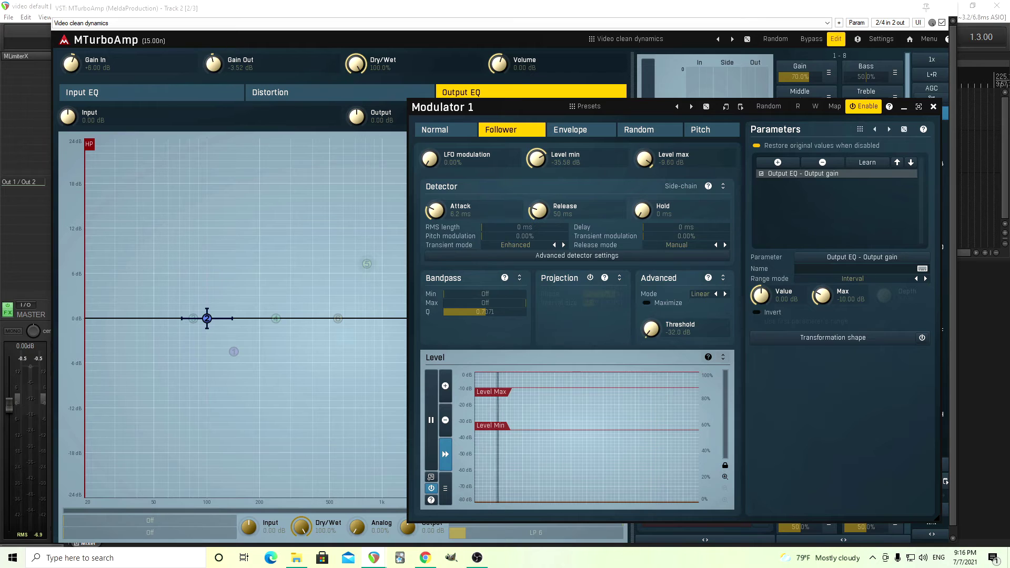
pyautogui.click(933, 106)
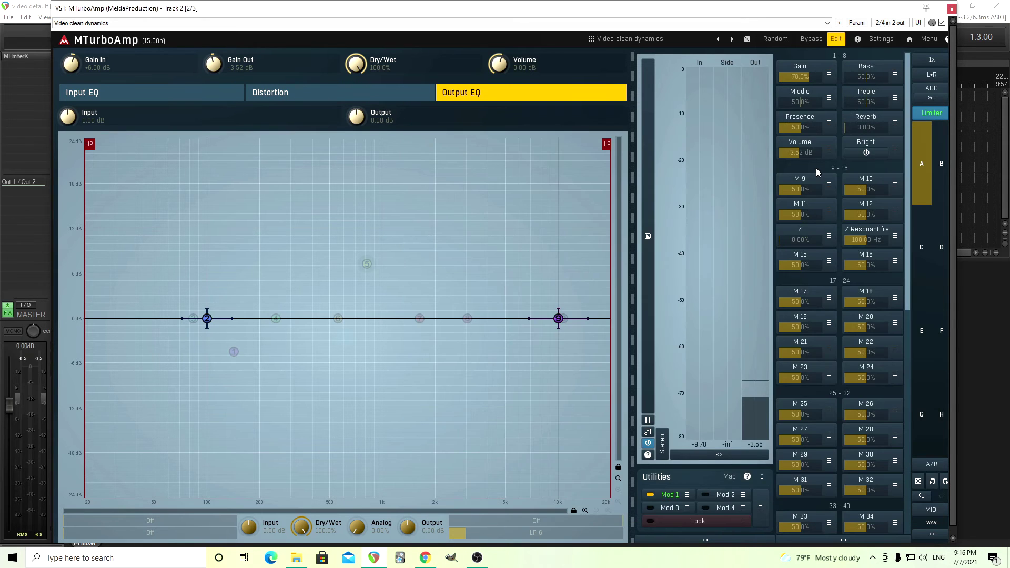
# Step: Show preset slot B outside edit mode and try its Sag at 100% and about 45.6% before returning it to 0%
pyautogui.click(941, 158)
pyautogui.click(836, 39)
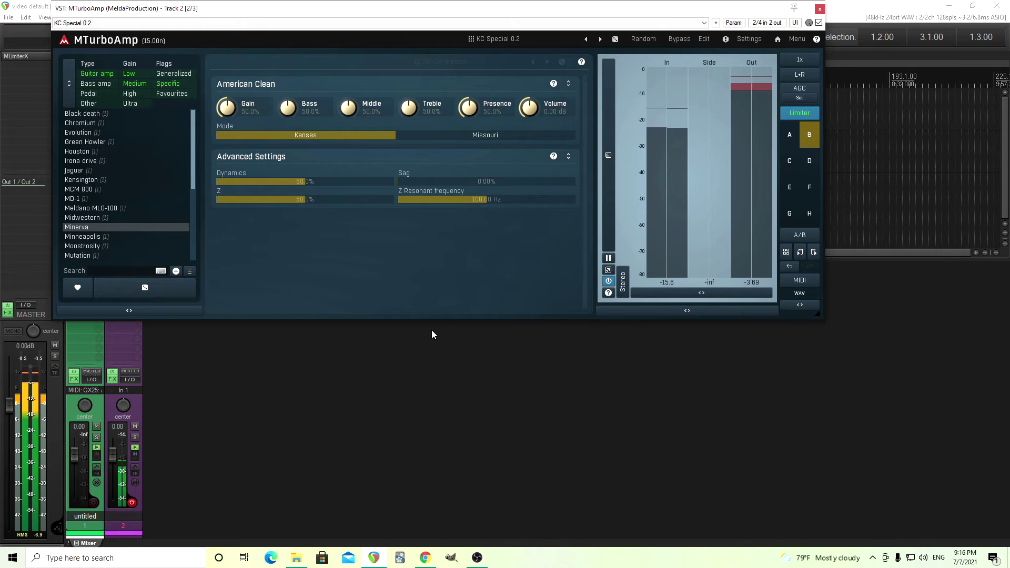
pyautogui.moveTo(496, 184); pyautogui.dragTo(496, 177)
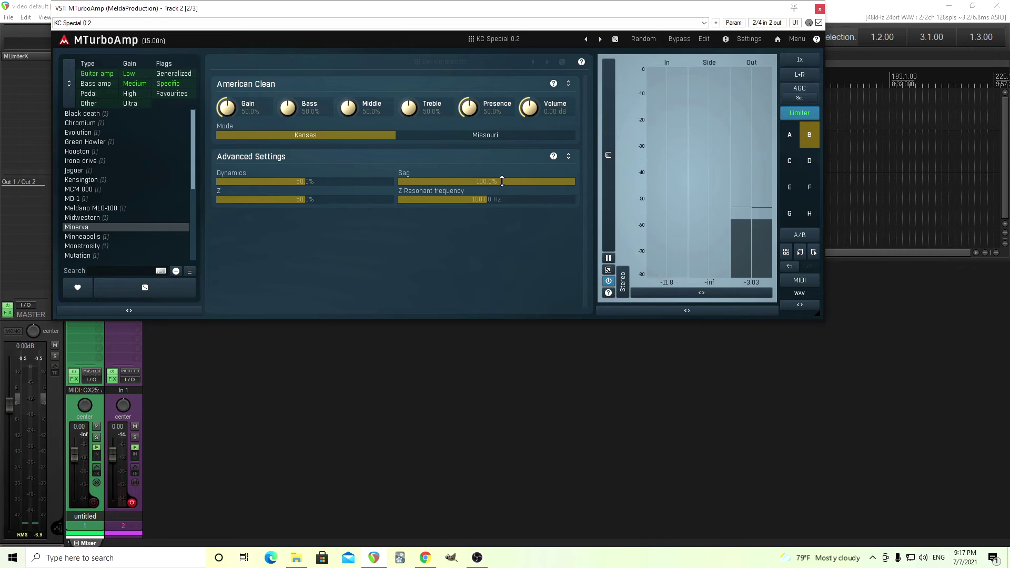
pyautogui.moveTo(499, 179); pyautogui.dragTo(499, 199)
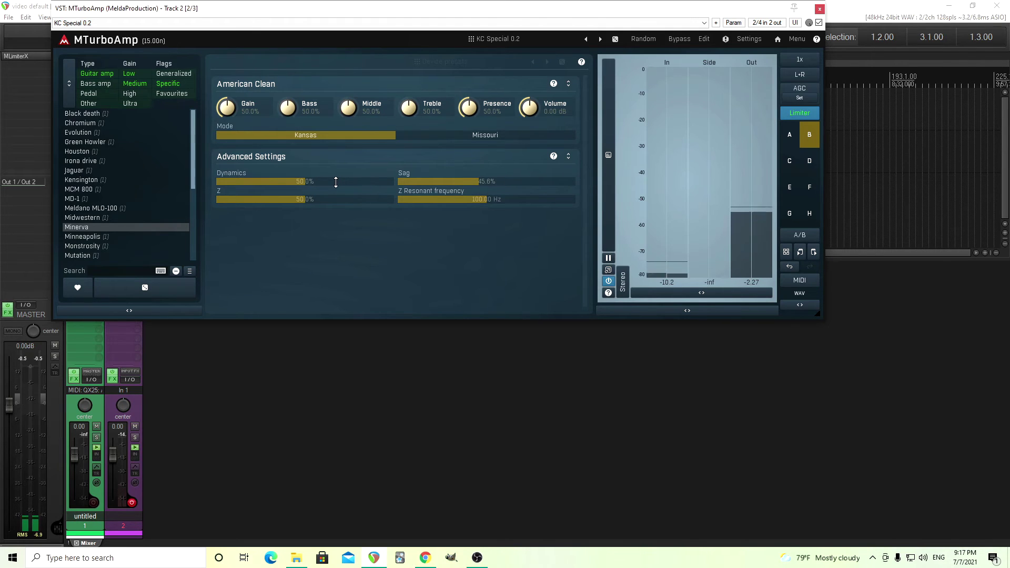
pyautogui.click(403, 184)
# Step: Compare the amp's Dynamics at 0% and 100%, and reset it to 50%
pyautogui.moveTo(357, 183); pyautogui.dragTo(216, 183)
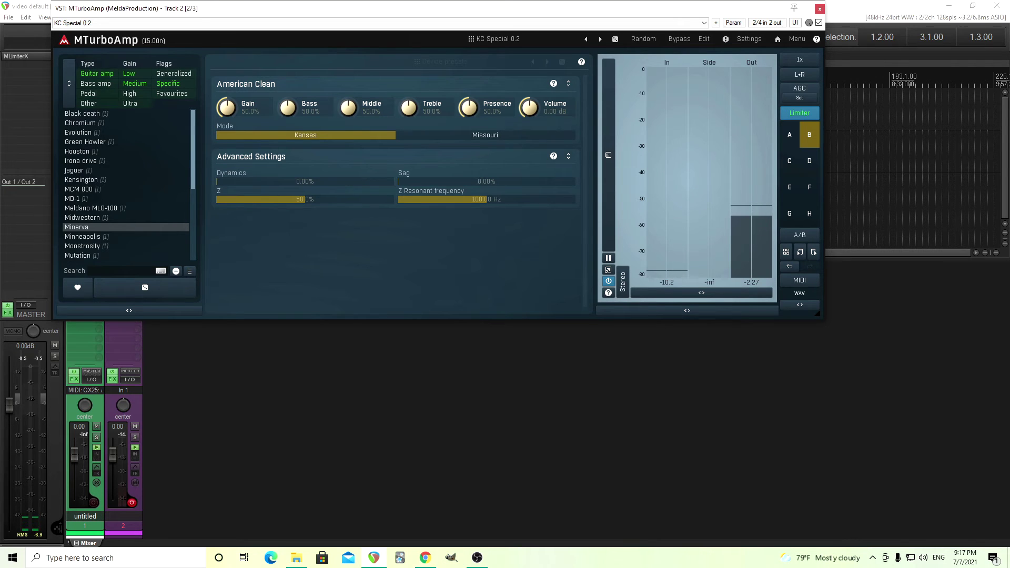
pyautogui.click(364, 183)
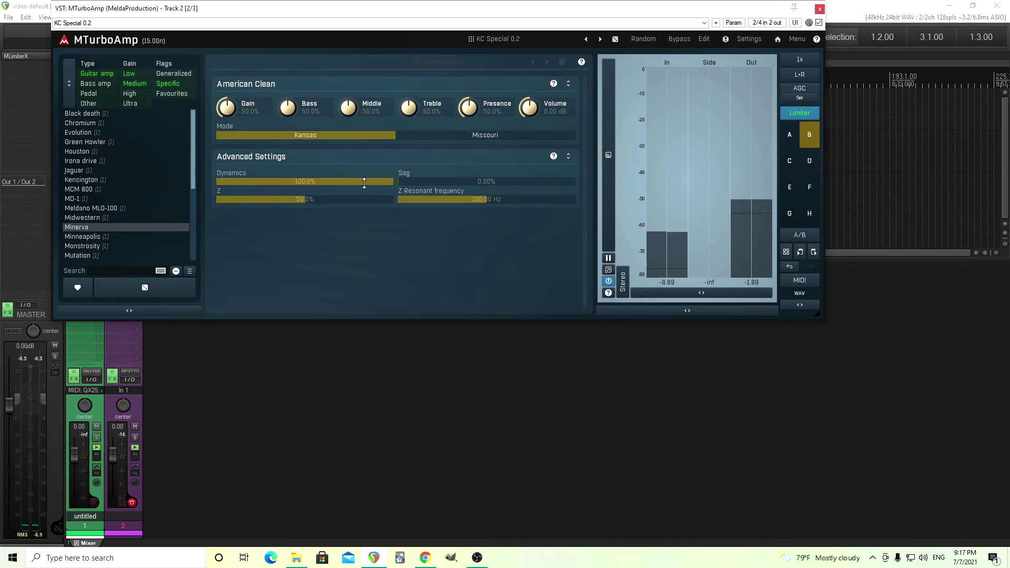
pyautogui.moveTo(364, 182); pyautogui.dragTo(364, 220)
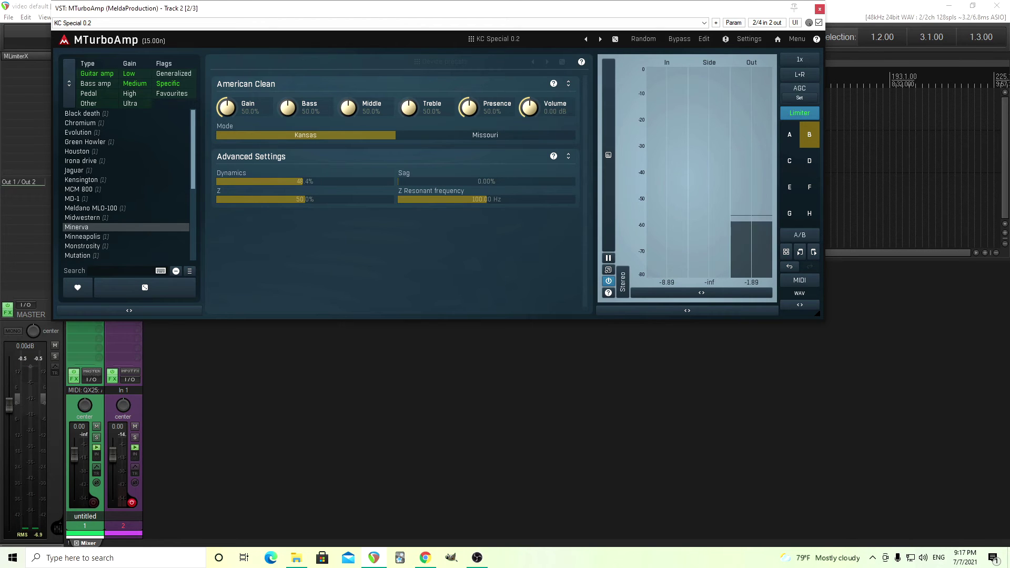
pyautogui.doubleClick(364, 183)
# Step: Inspect the dynamics settings of Input EQ band 7 in edit mode and close the band's settings
pyautogui.click(705, 39)
pyautogui.click(167, 99)
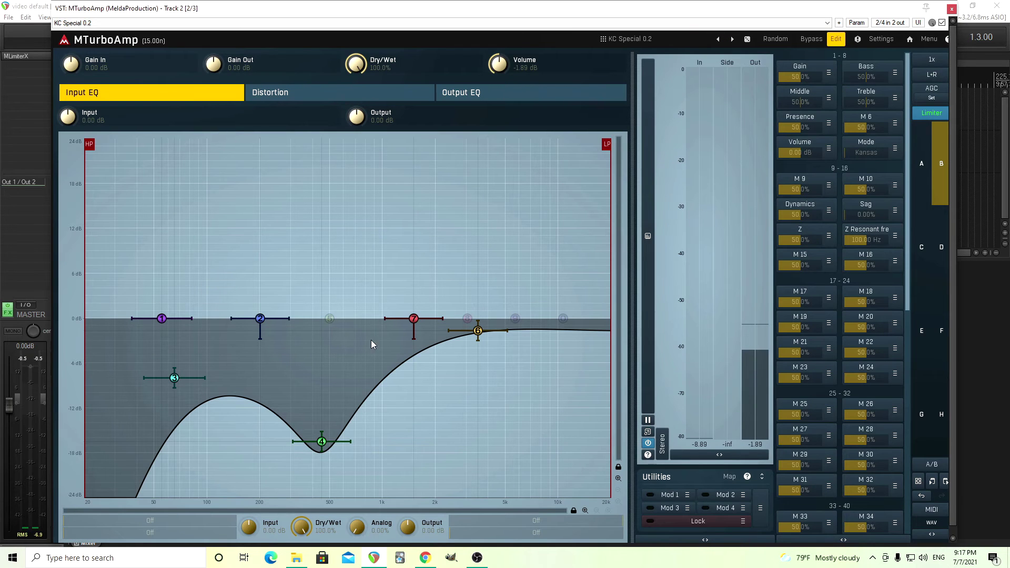
pyautogui.doubleClick(414, 319)
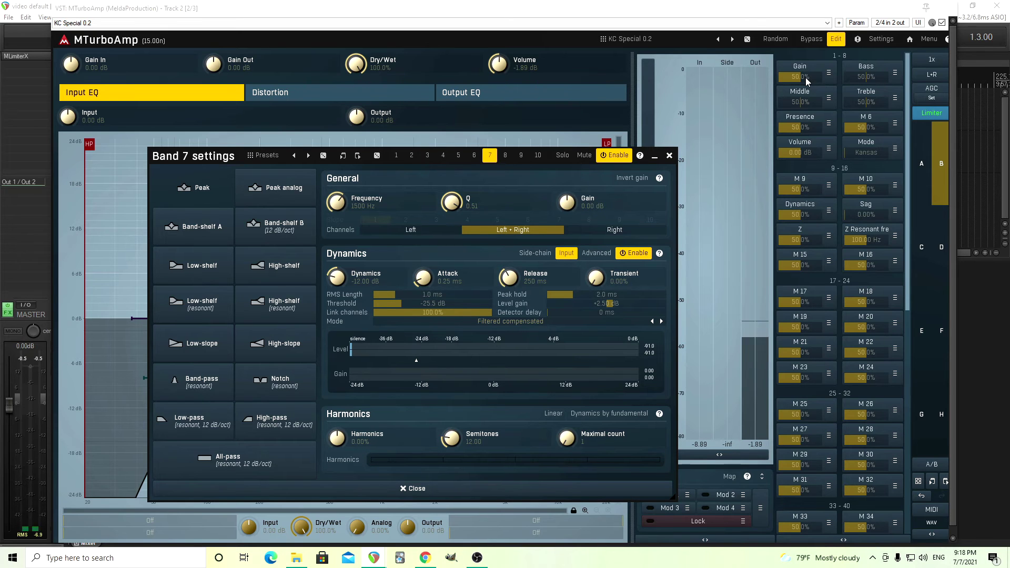
pyautogui.moveTo(805, 77)
pyautogui.mouseDown()
pyautogui.moveTo(805, 47)
pyautogui.moveTo(805, 77)
pyautogui.mouseUp()
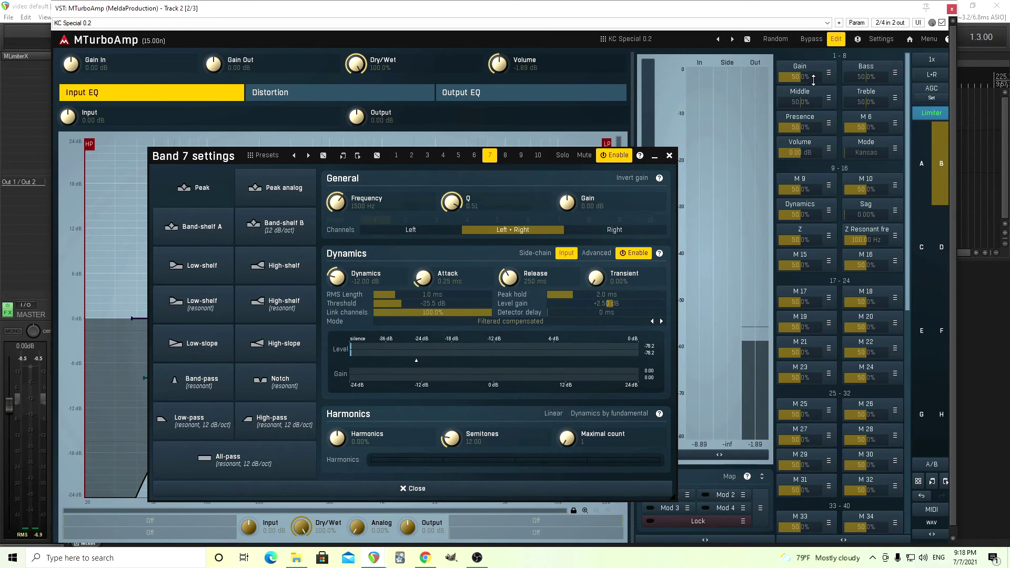
pyautogui.click(670, 155)
# Step: Examine how the Gain multiparameter maps to the level gain of Input EQ band 7
pyautogui.click(787, 75)
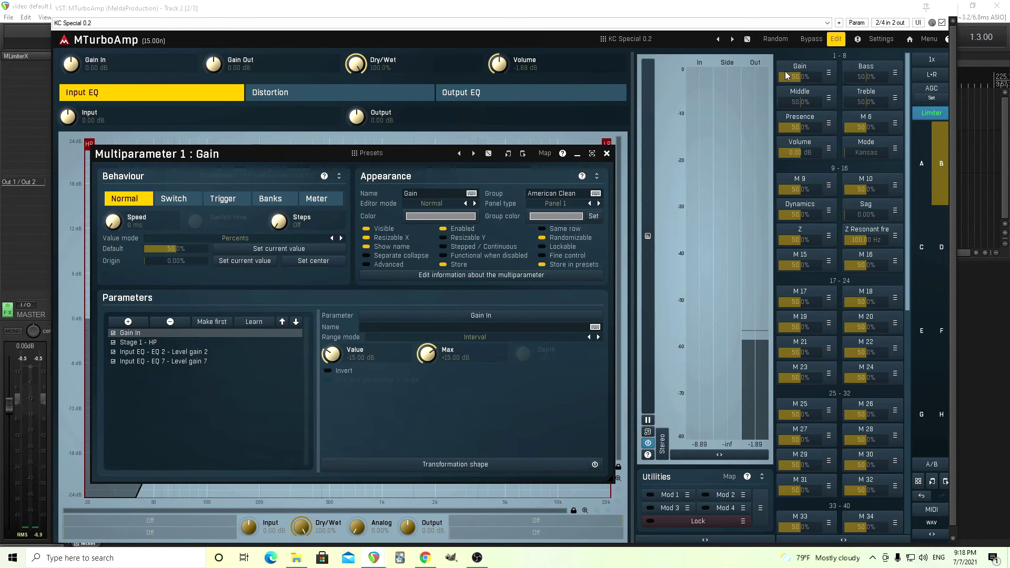
pyautogui.click(208, 362)
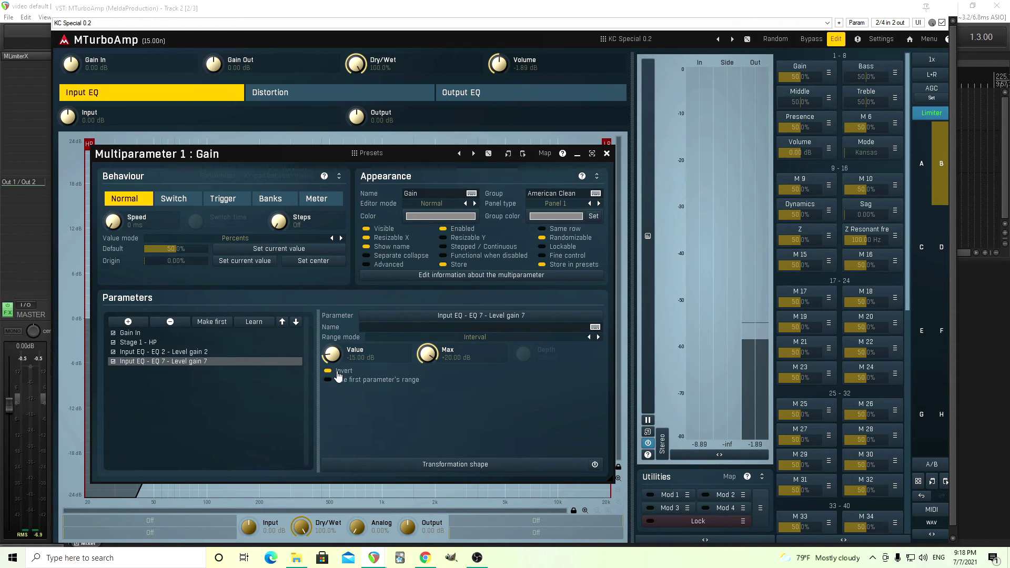
# Step: Examine band 7's level gain in the Input EQ with Gain raised to 100%, and reset Gain to 50%
pyautogui.click(606, 153)
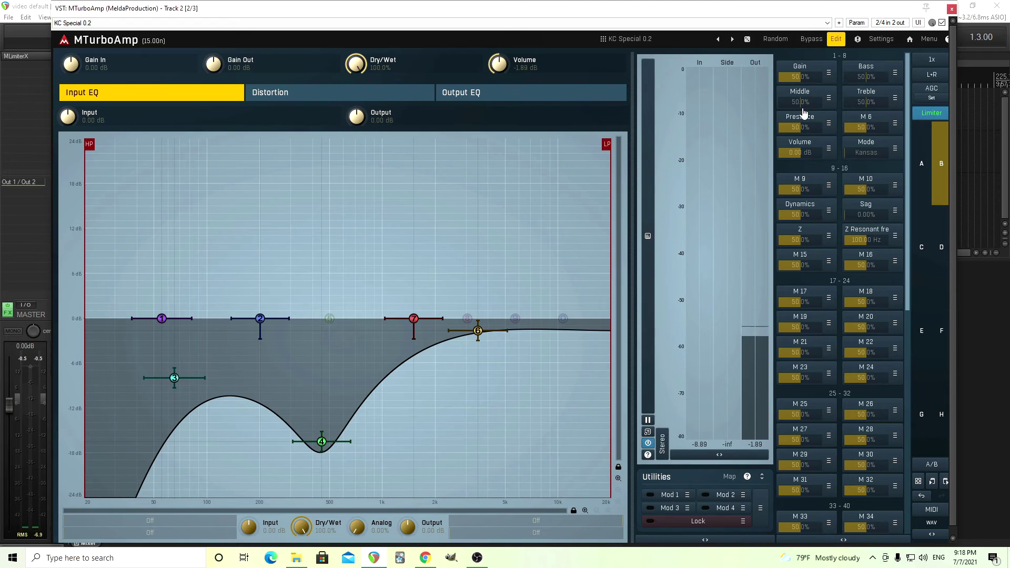
pyautogui.doubleClick(412, 320)
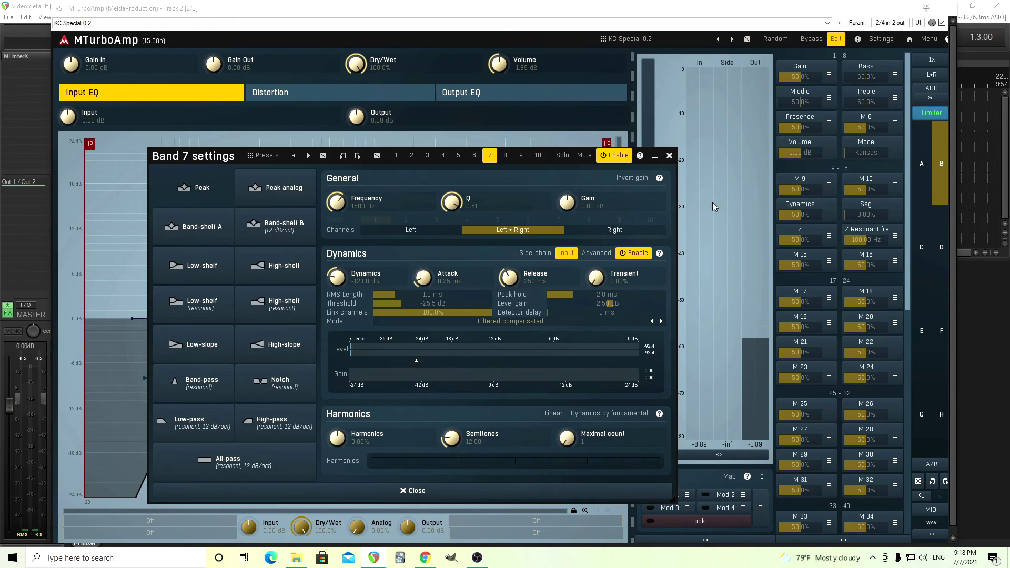
pyautogui.moveTo(818, 77); pyautogui.dragTo(810, 76)
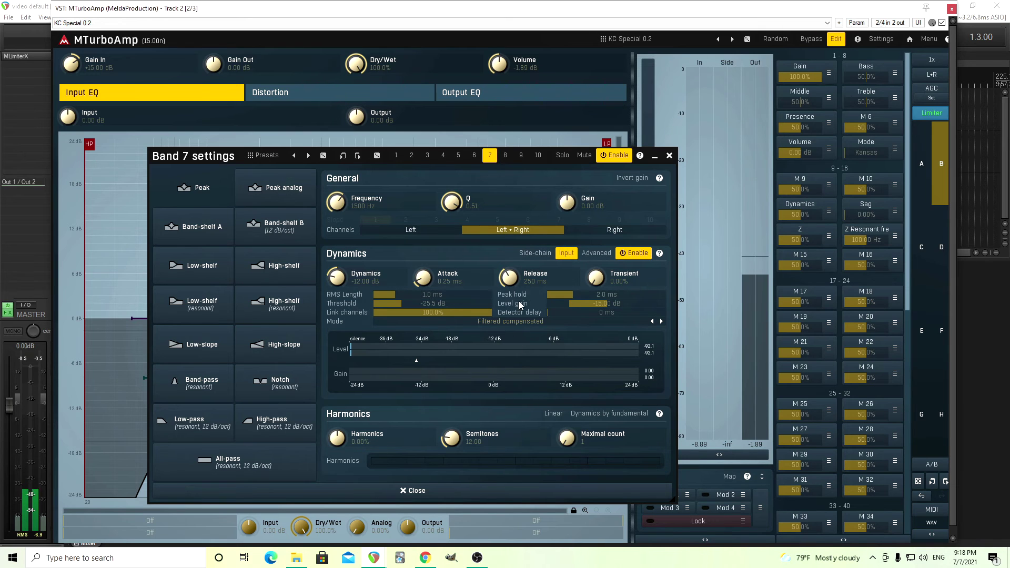
pyautogui.click(669, 156)
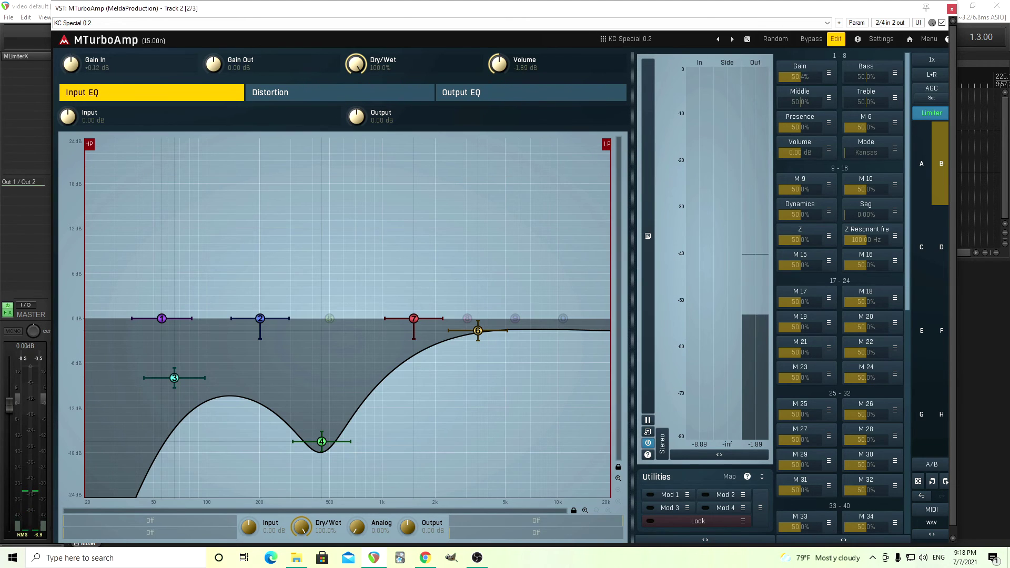
pyautogui.doubleClick(802, 77)
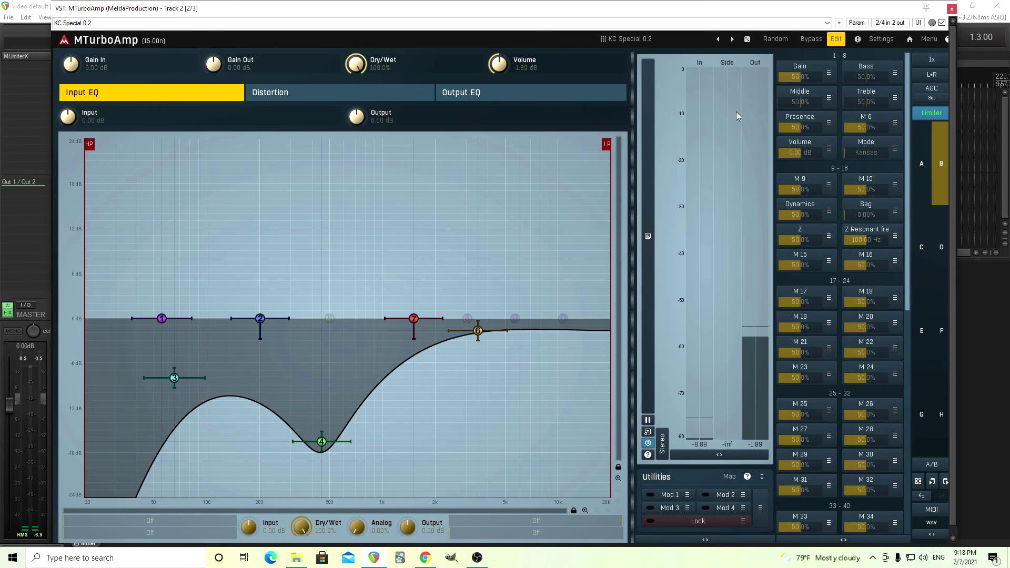
# Step: Try Gain at 10%, check Input EQ band 7's dynamics with Gain at about 16.8%, and reset Gain to 50%
pyautogui.moveTo(801, 76); pyautogui.dragTo(800, 106)
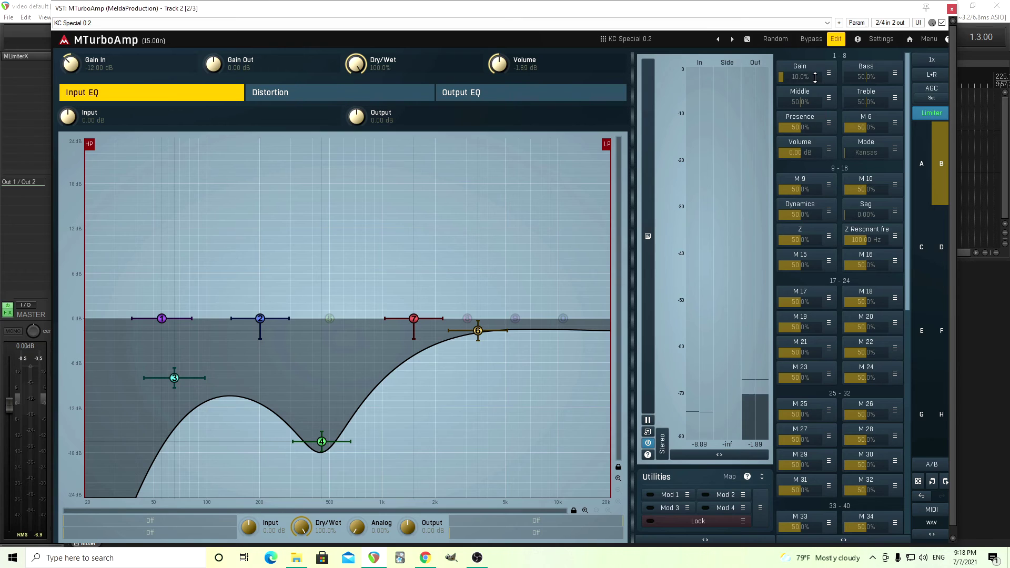
pyautogui.hotkey('ctrl', 'z')
pyautogui.doubleClick(415, 318)
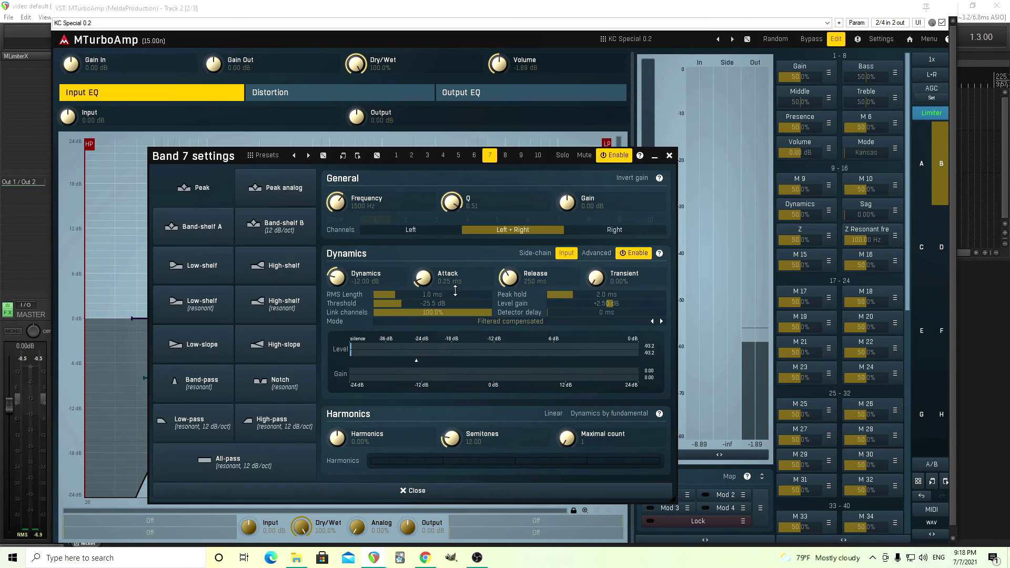
pyautogui.moveTo(184, 163); pyautogui.dragTo(122, 136)
pyautogui.moveTo(829, 68); pyautogui.dragTo(640, 276)
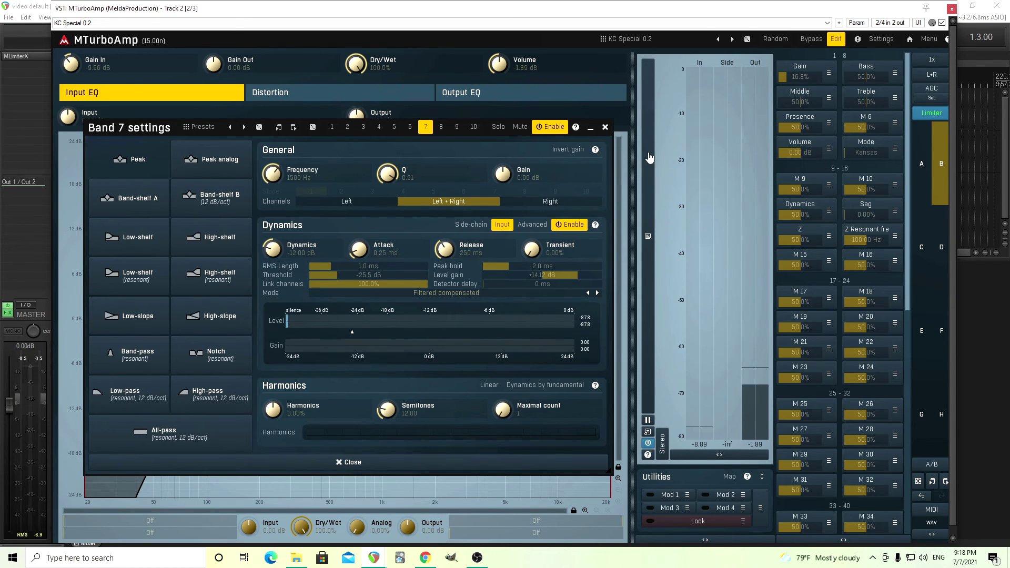
pyautogui.click(605, 127)
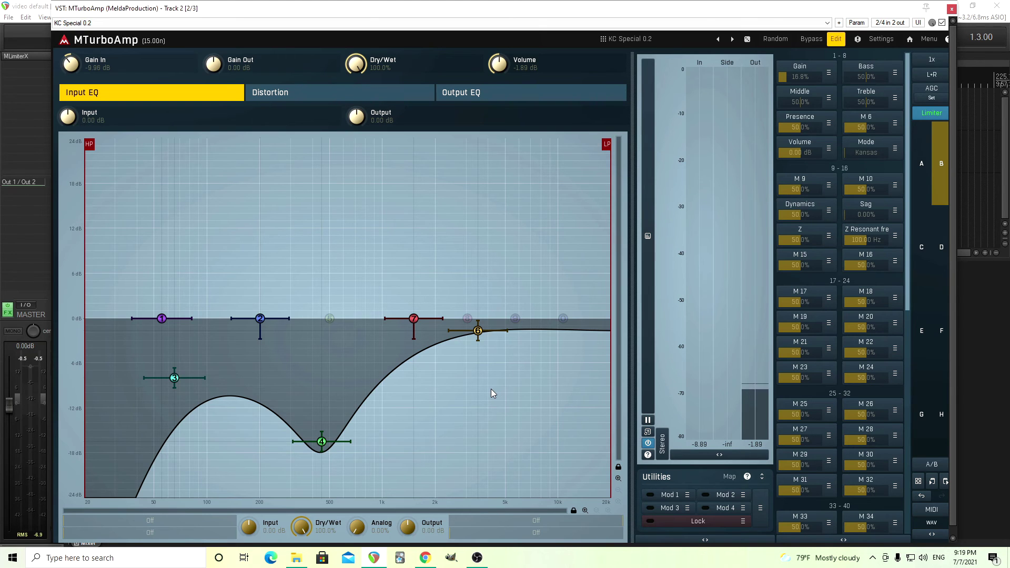
pyautogui.doubleClick(804, 77)
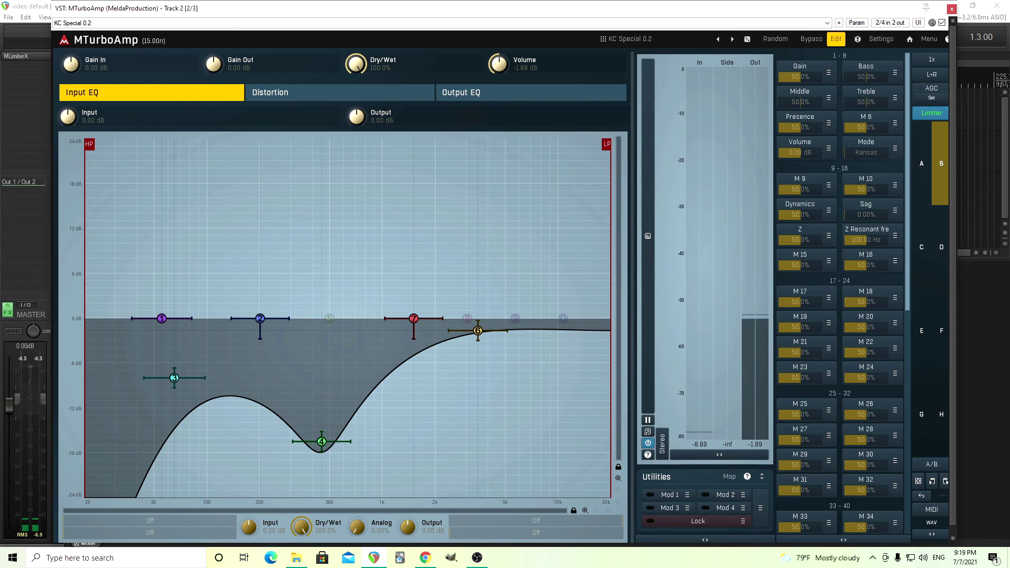
# Step: Try Mod 1 on and off, and examine how the Sag multiparameter maps to the modulator's follower level max and Enabled parameters
pyautogui.click(651, 495)
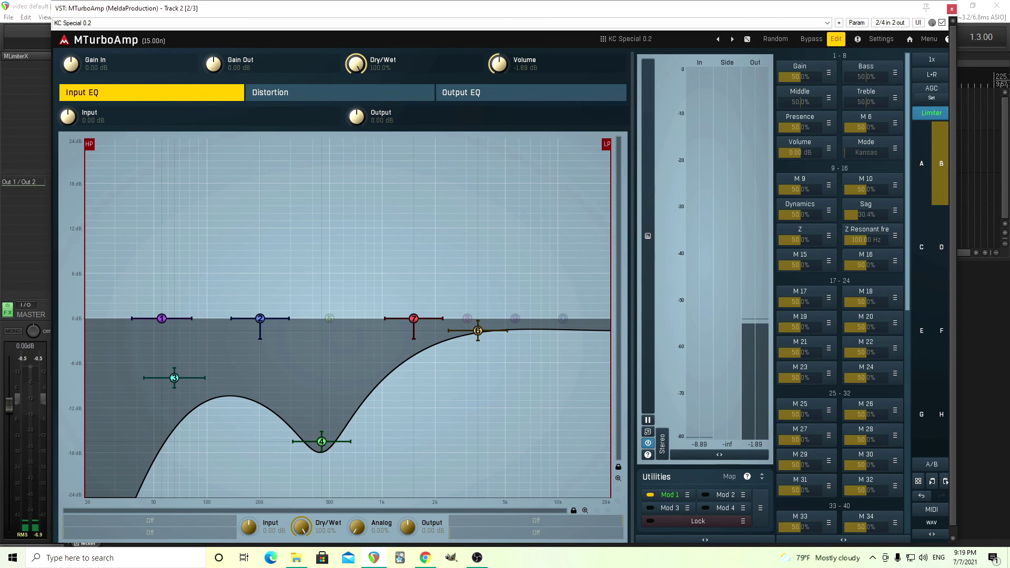
pyautogui.click(650, 495)
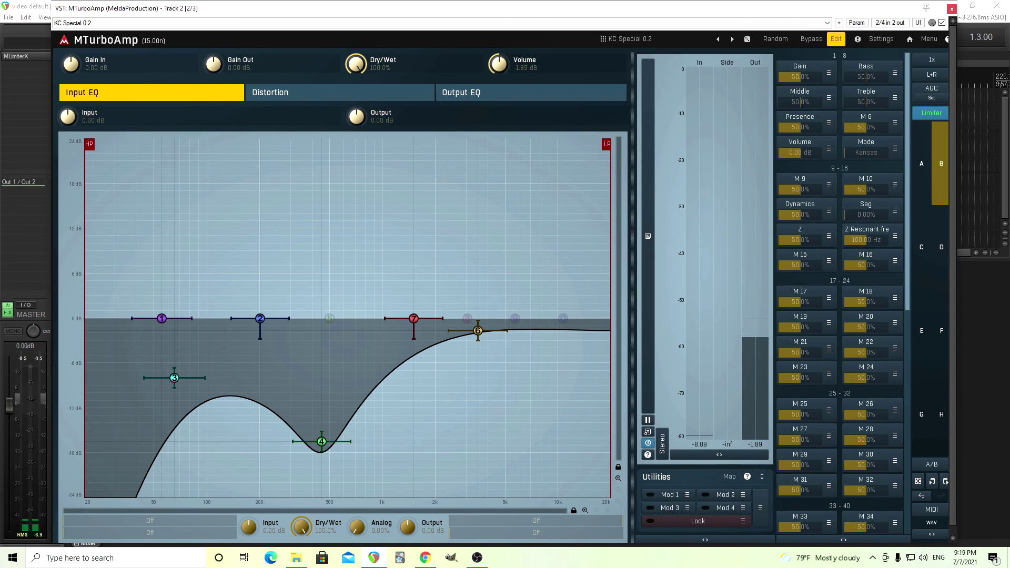
pyautogui.click(865, 209)
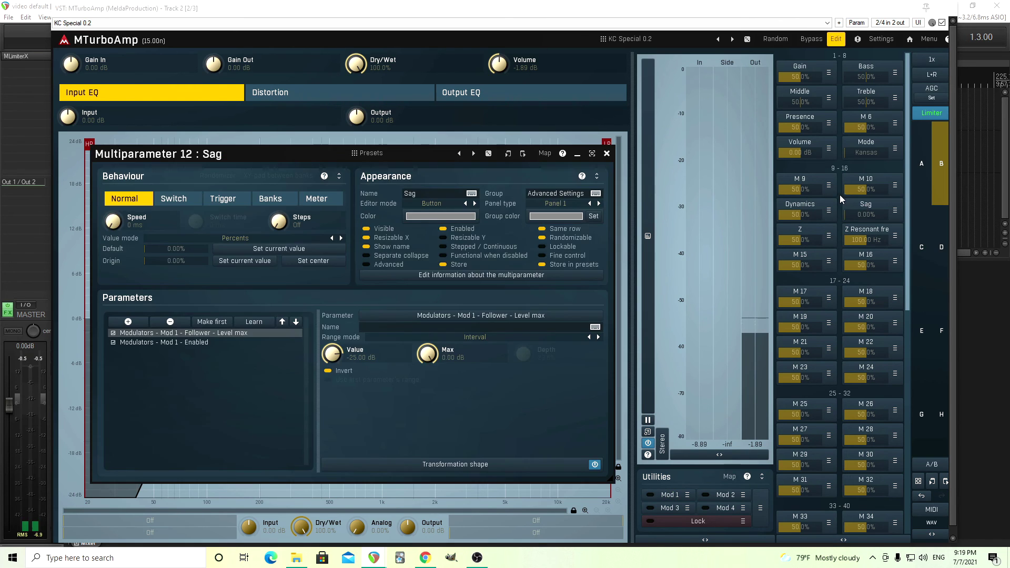
pyautogui.click(191, 345)
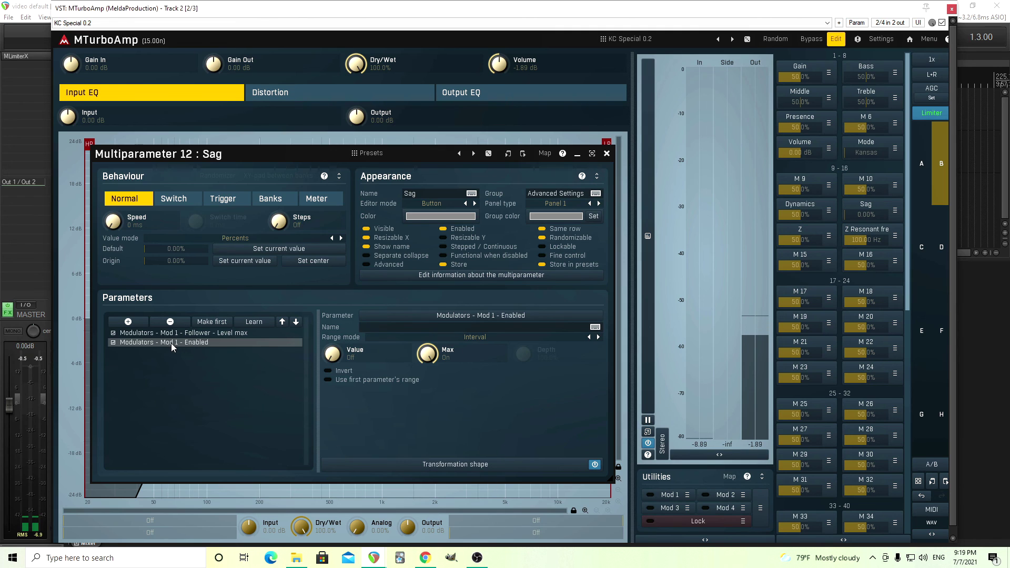
# Step: Set the transformation shape point at 0.25% to 100% for Sag's Mod 1 Enabled parameter, accept it and close the Sag settings
pyautogui.click(486, 466)
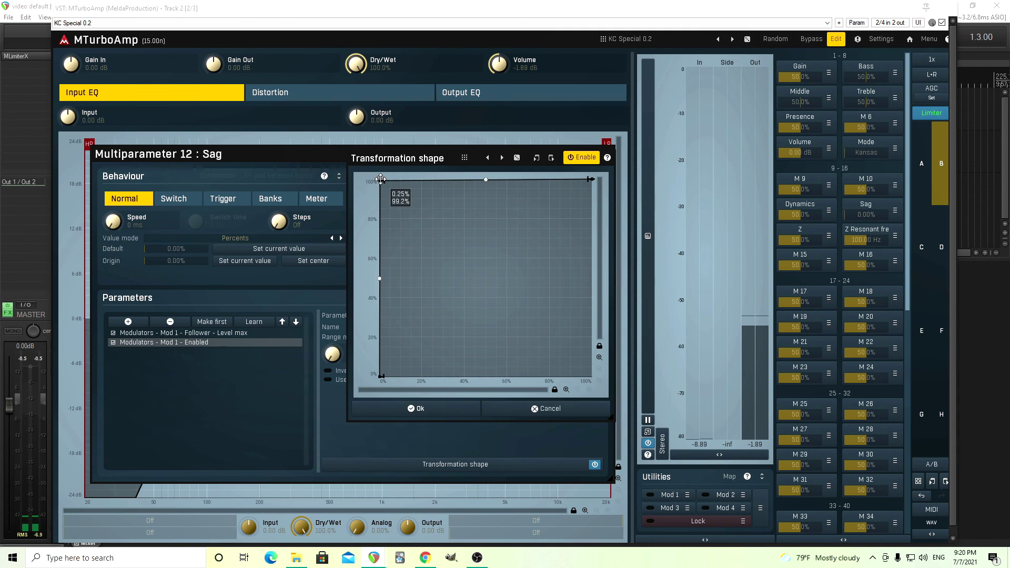
pyautogui.moveTo(381, 179); pyautogui.dragTo(381, 179)
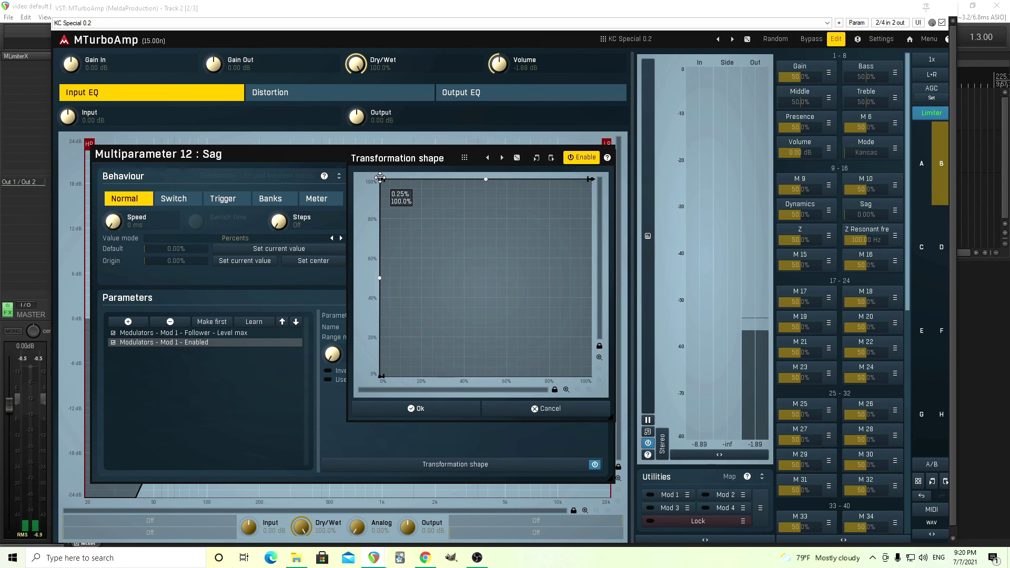
pyautogui.click(444, 413)
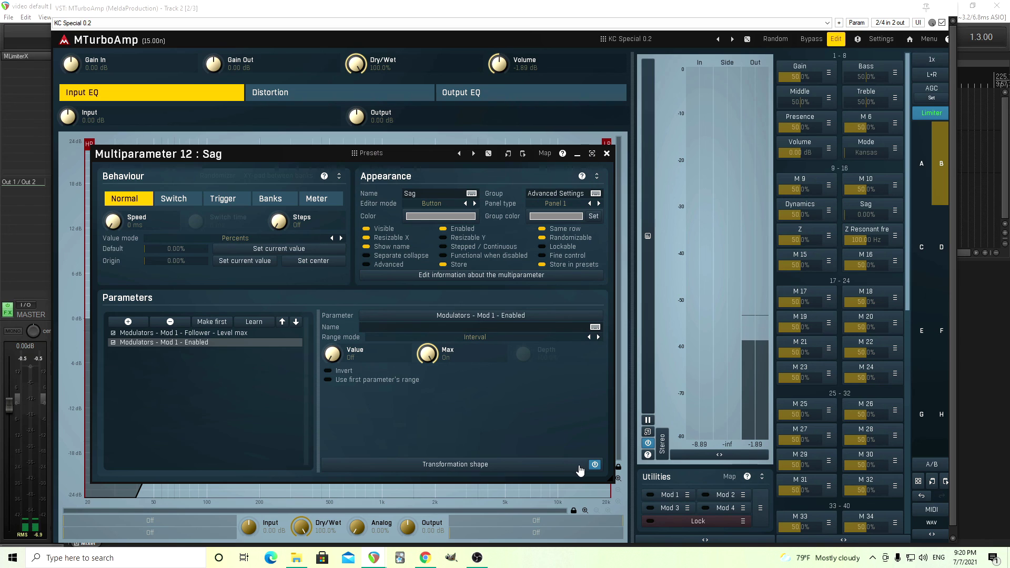
pyautogui.moveTo(875, 217)
pyautogui.mouseDown()
pyautogui.moveTo(875, 208)
pyautogui.moveTo(874, 217)
pyautogui.mouseUp()
pyautogui.click(607, 153)
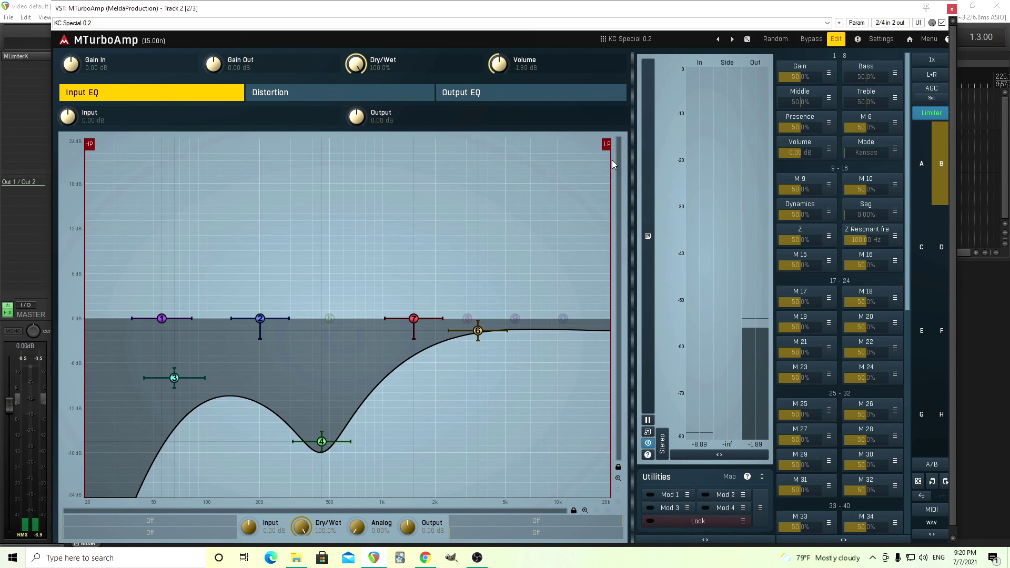